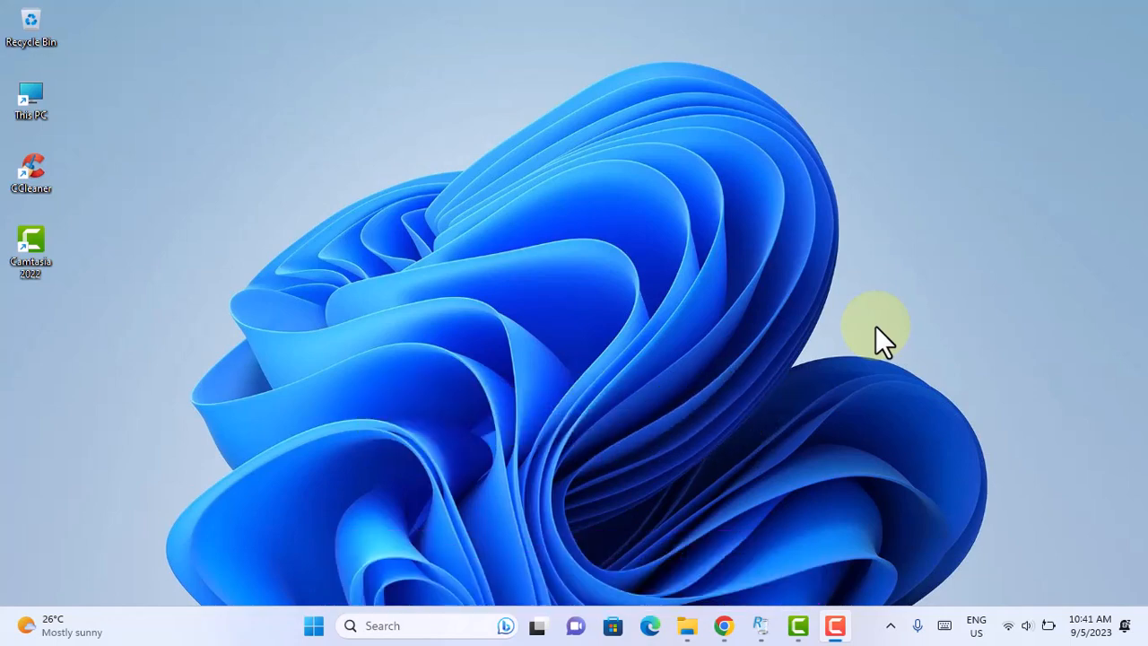
- Open the Chrome browser and search Google for recuva
{"action": "left_click", "coordinate": [723, 625]}
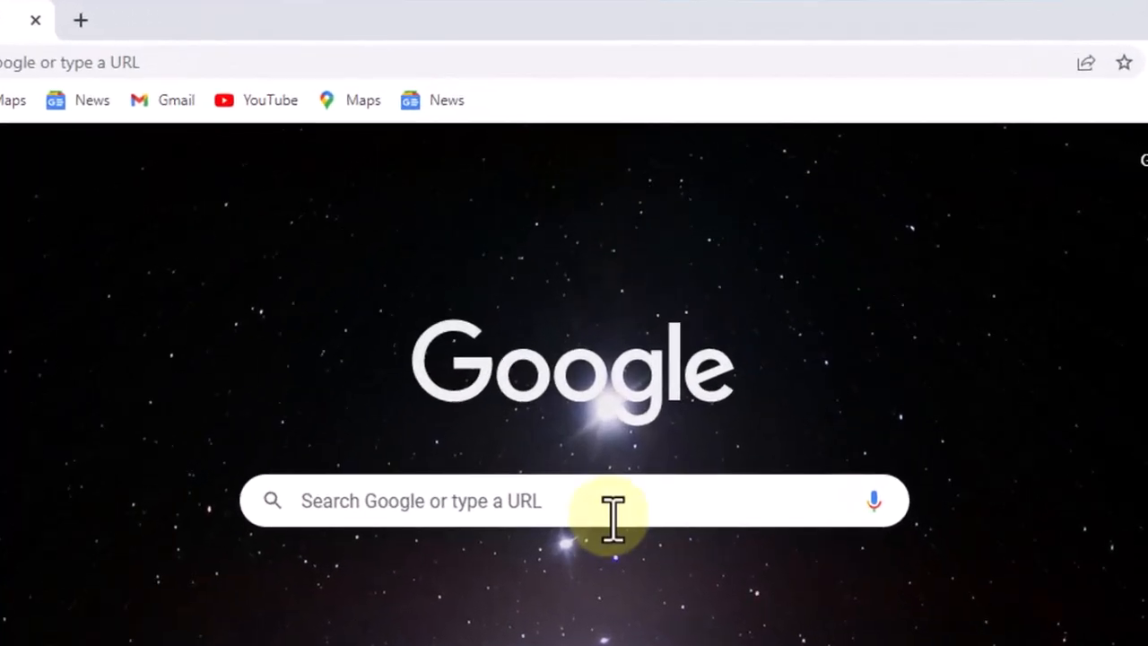
{"action": "left_click", "coordinate": [634, 452]}
{"action": "type", "text": "re"}
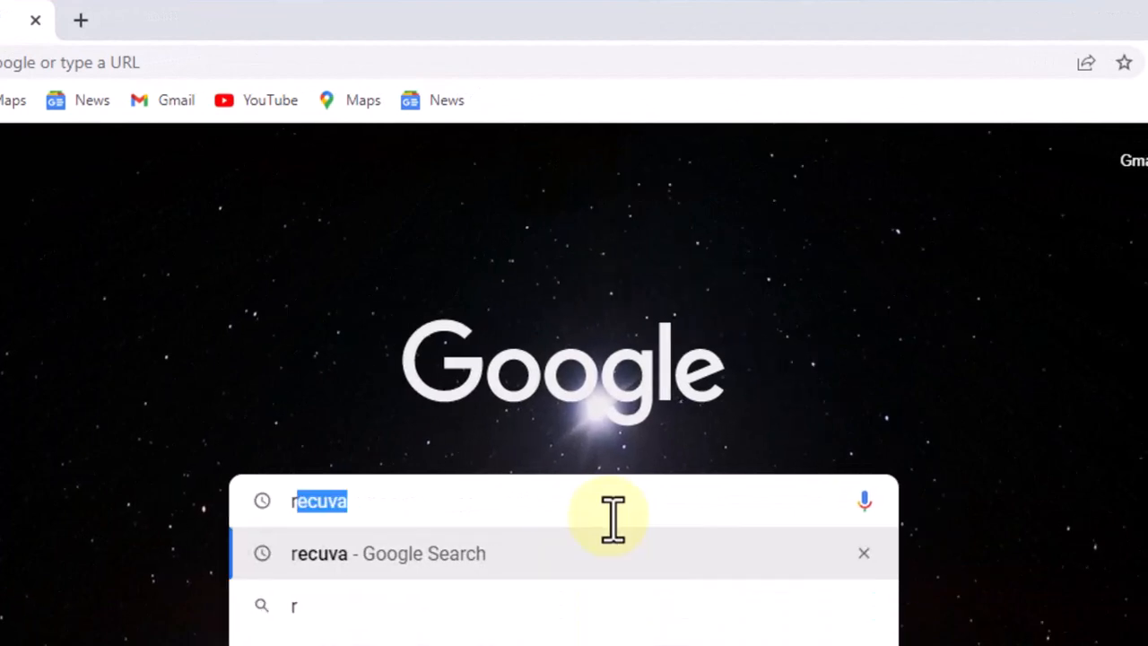
{"action": "type", "text": "c"}
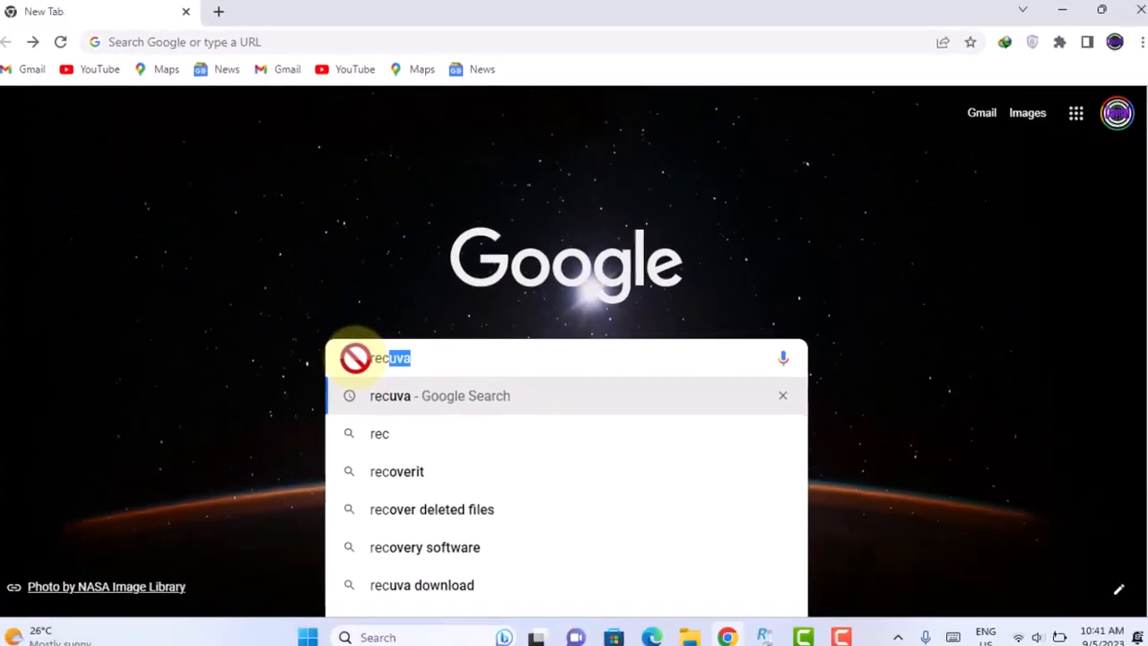
{"action": "key", "text": "Return"}
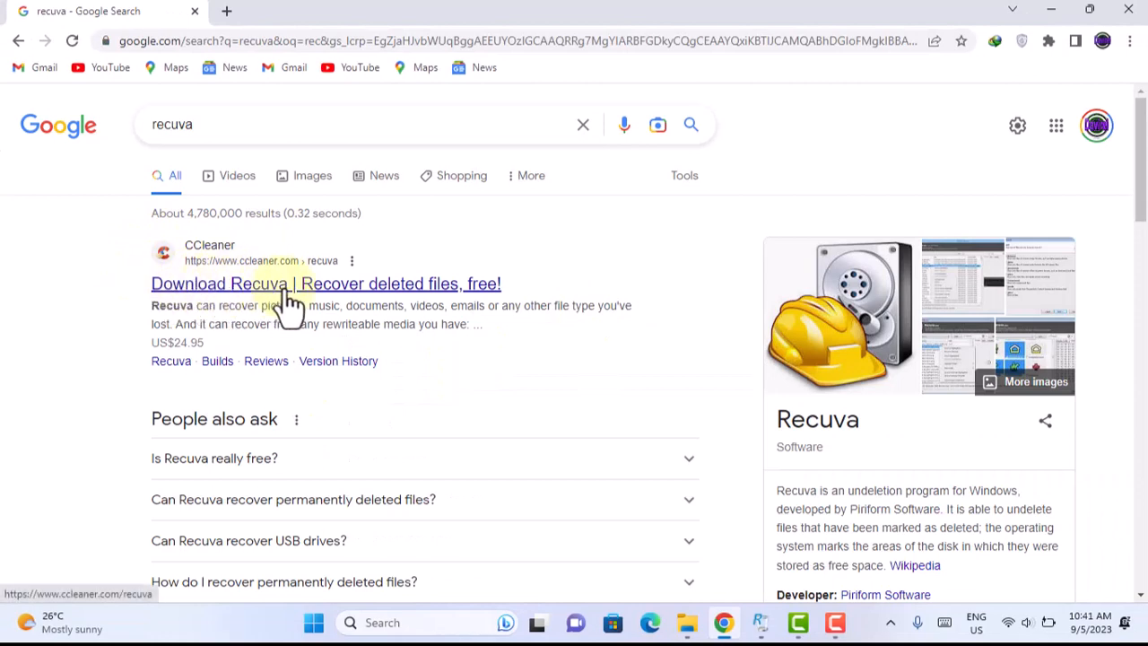
- Open the Download Recuva page on ccleaner.com and choose the Recuva Free edition's download from the version comparison
{"action": "left_click", "coordinate": [175, 285]}
{"action": "left_click_drag", "start_coordinate": [1143, 163], "coordinate": [1144, 175]}
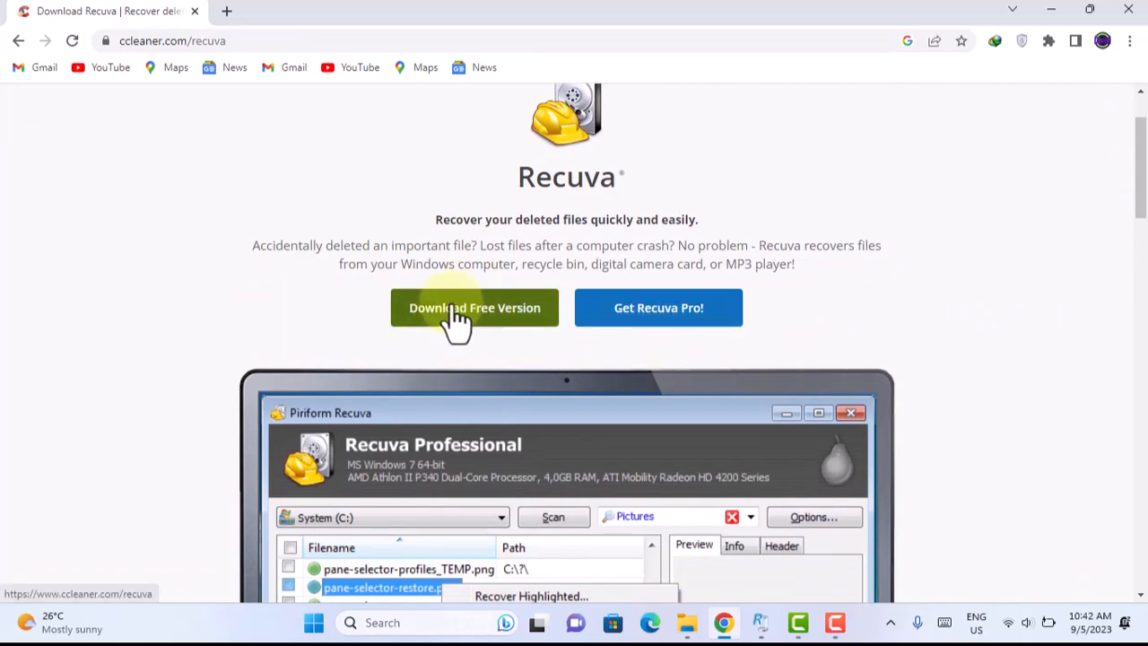
{"action": "scroll", "coordinate": [457, 316], "scroll_direction": "down", "scroll_amount": 15}
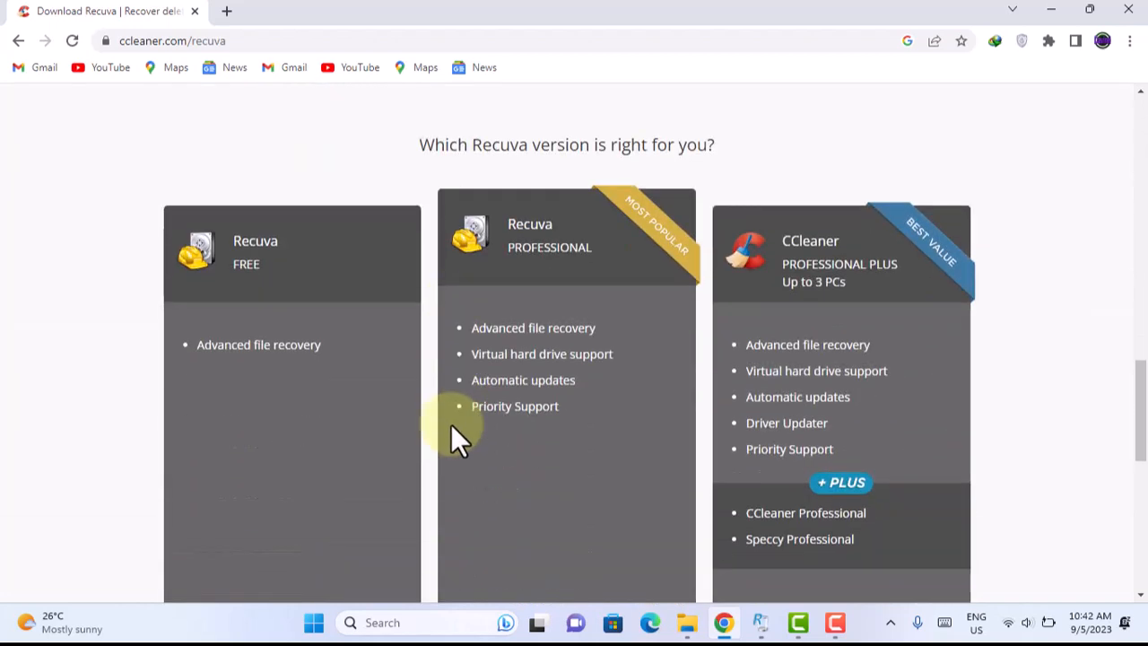
{"action": "scroll", "coordinate": [499, 434], "scroll_direction": "down", "scroll_amount": 1}
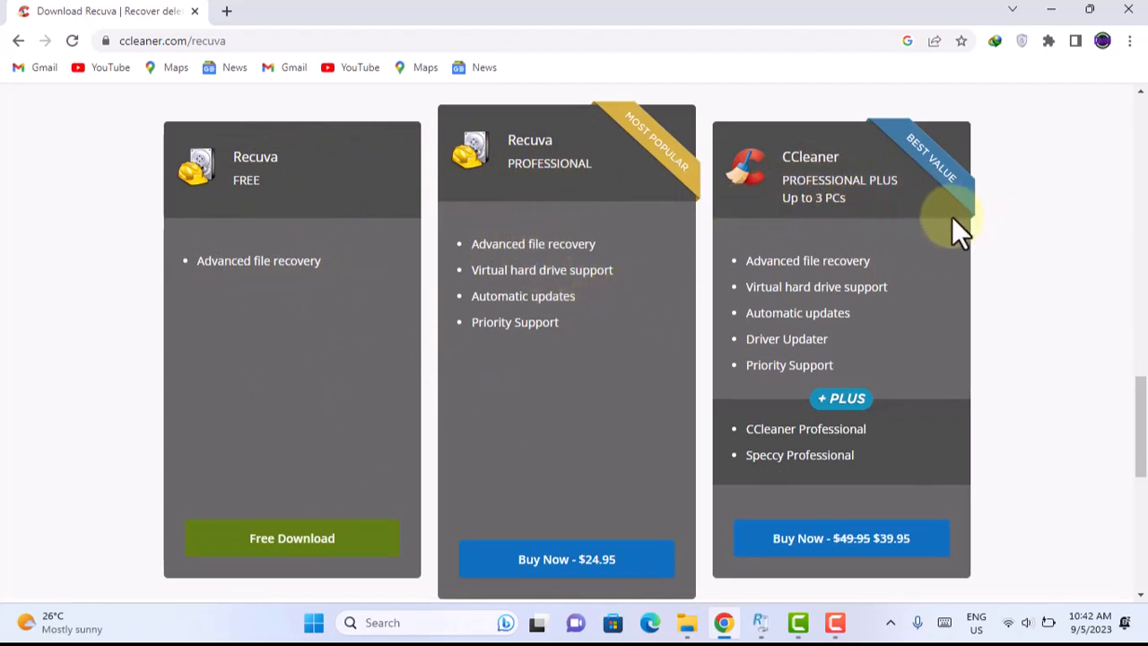
{"action": "scroll", "coordinate": [1142, 350], "scroll_direction": "down", "scroll_amount": 1}
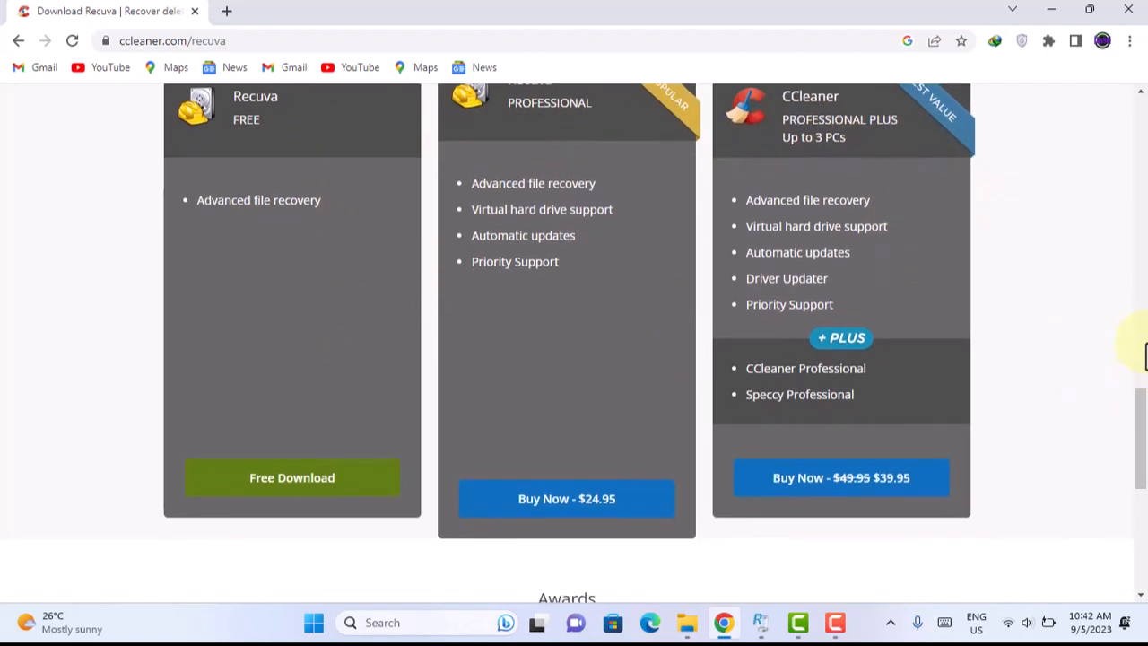
{"action": "left_click", "coordinate": [269, 480]}
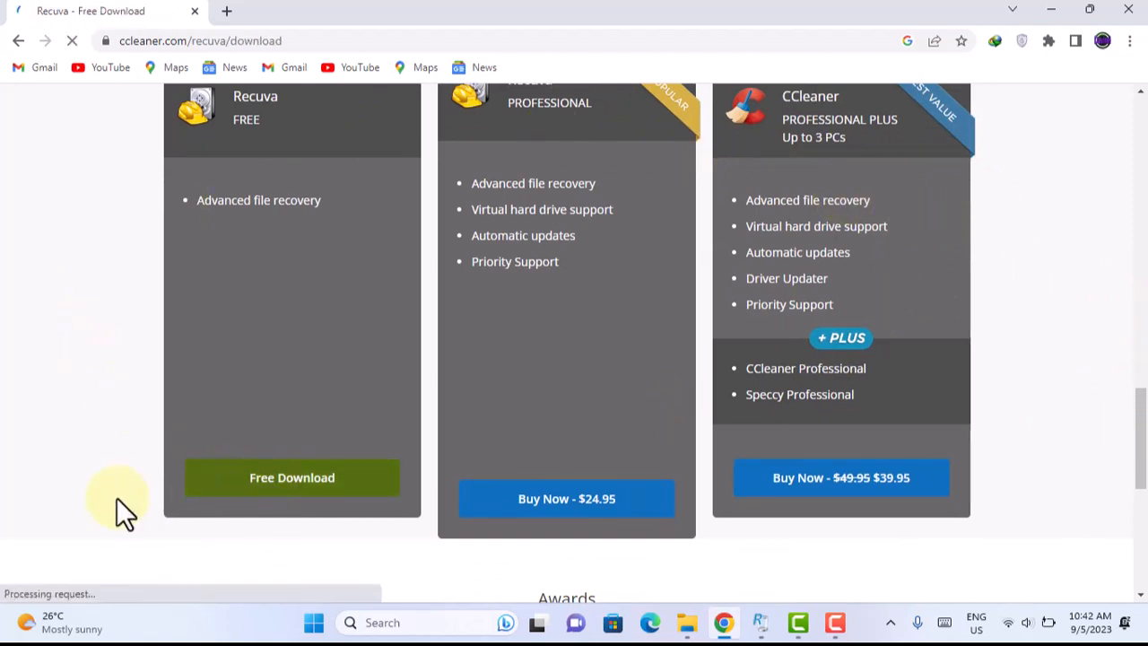
- Request the free edition from the feature comparison table and start downloading rcsetup153.exe
{"action": "scroll", "coordinate": [1143, 260], "scroll_direction": "down", "scroll_amount": 4}
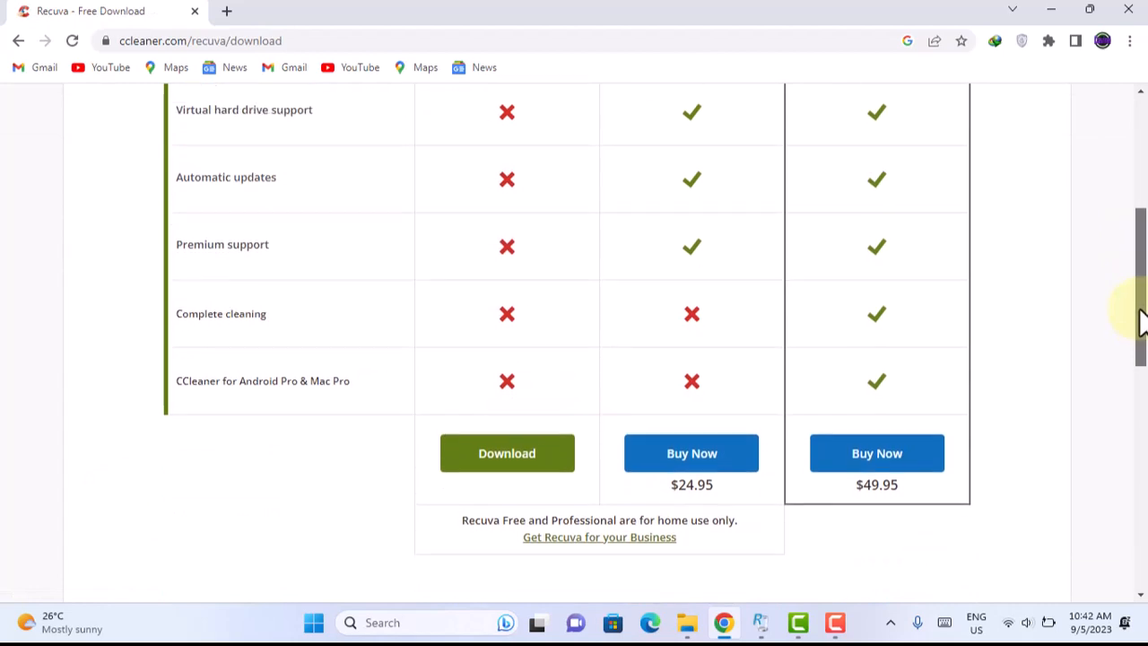
{"action": "left_click_drag", "start_coordinate": [1141, 321], "coordinate": [1143, 295]}
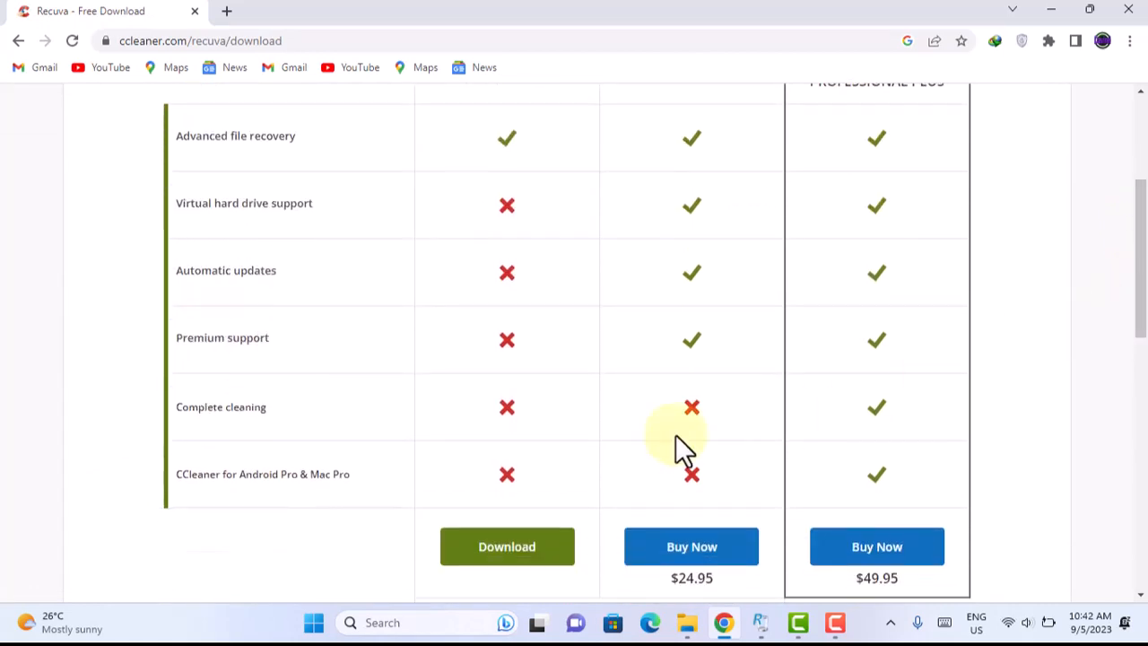
{"action": "left_click", "coordinate": [524, 554]}
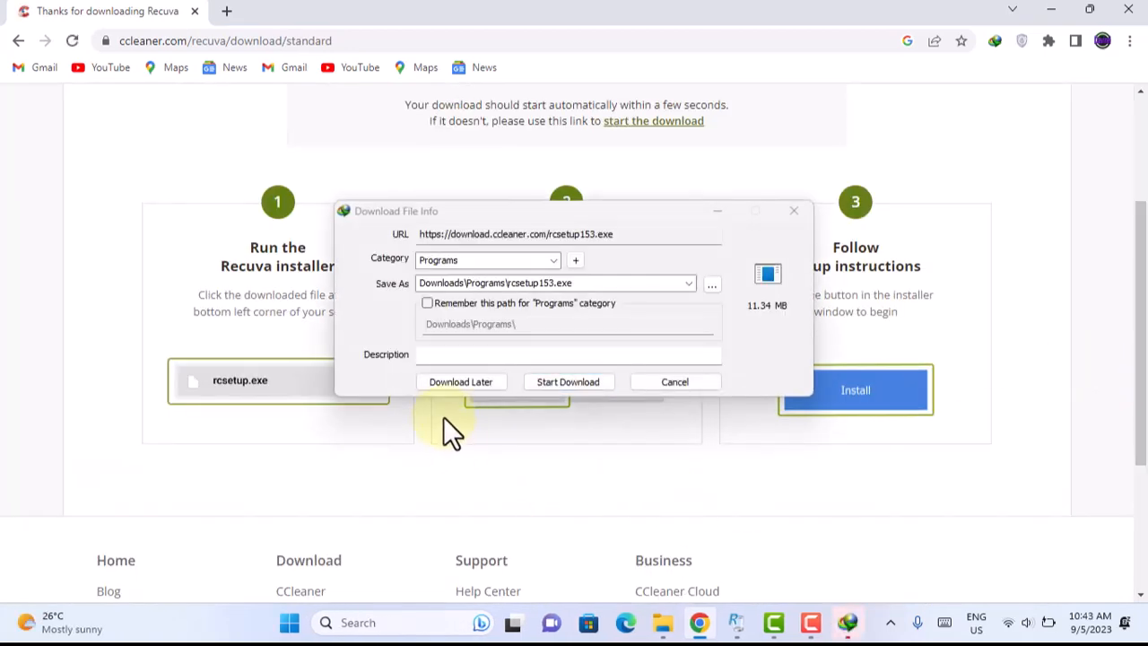
{"action": "left_click", "coordinate": [559, 380]}
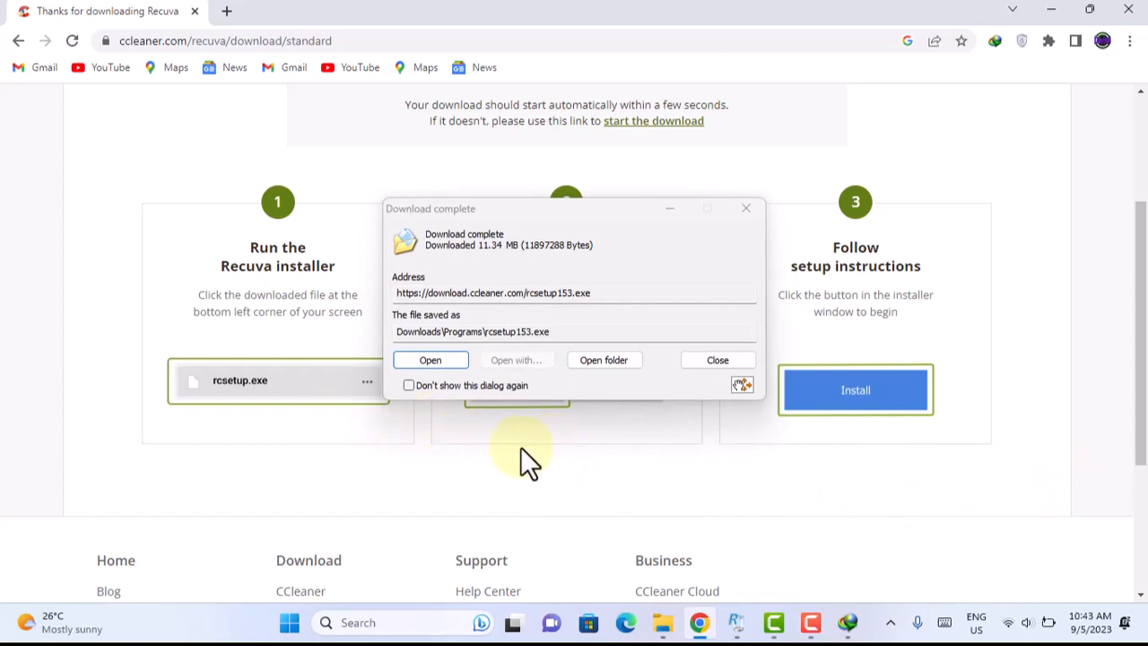
- Show the downloaded rcsetup153 file in its folder and run it as administrator
{"action": "left_click", "coordinate": [604, 360]}
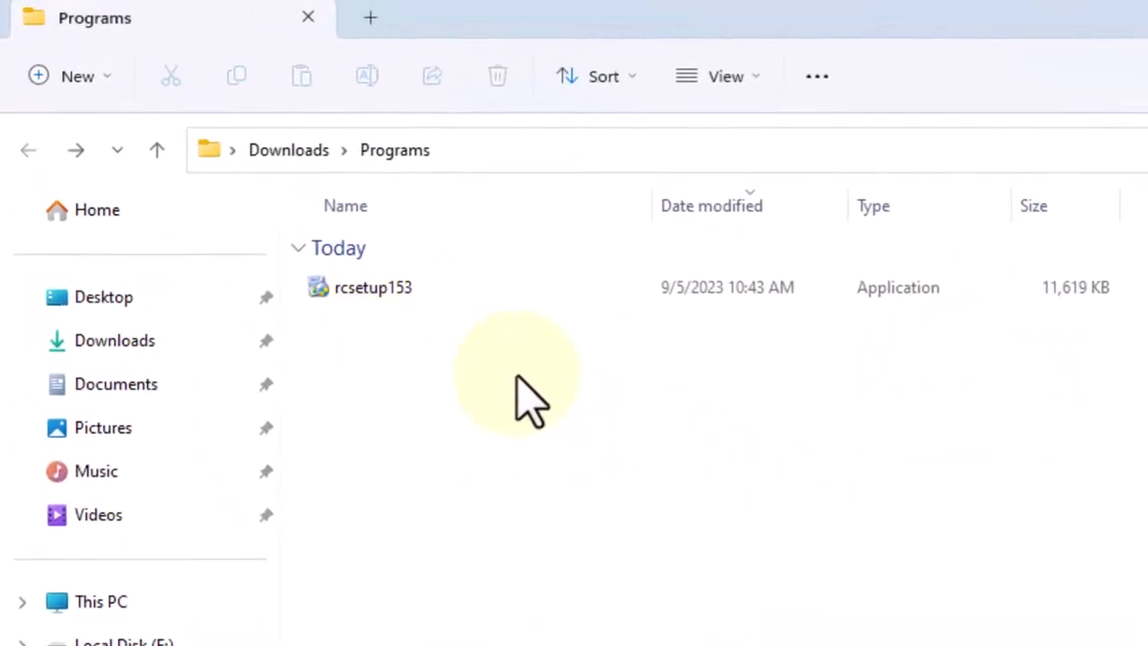
{"action": "left_click", "coordinate": [413, 298]}
{"action": "right_click", "coordinate": [413, 292]}
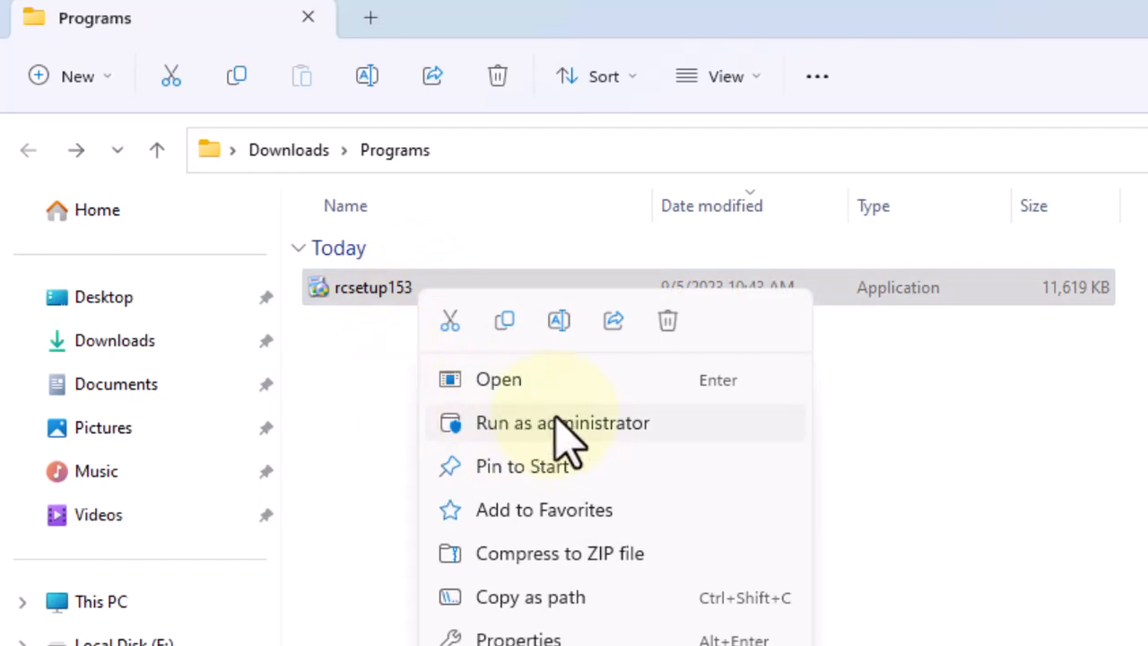
{"action": "left_click", "coordinate": [558, 424]}
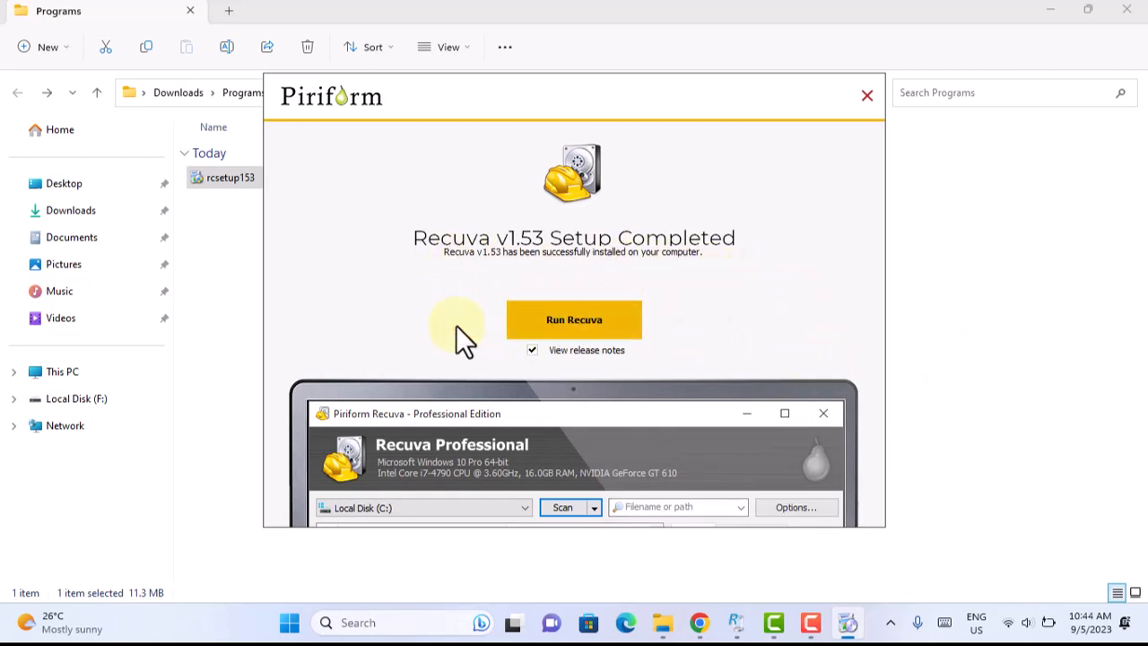
- Launch Recuva from the completed setup and continue past the Recuva Wizard's welcome page
{"action": "left_click", "coordinate": [581, 318]}
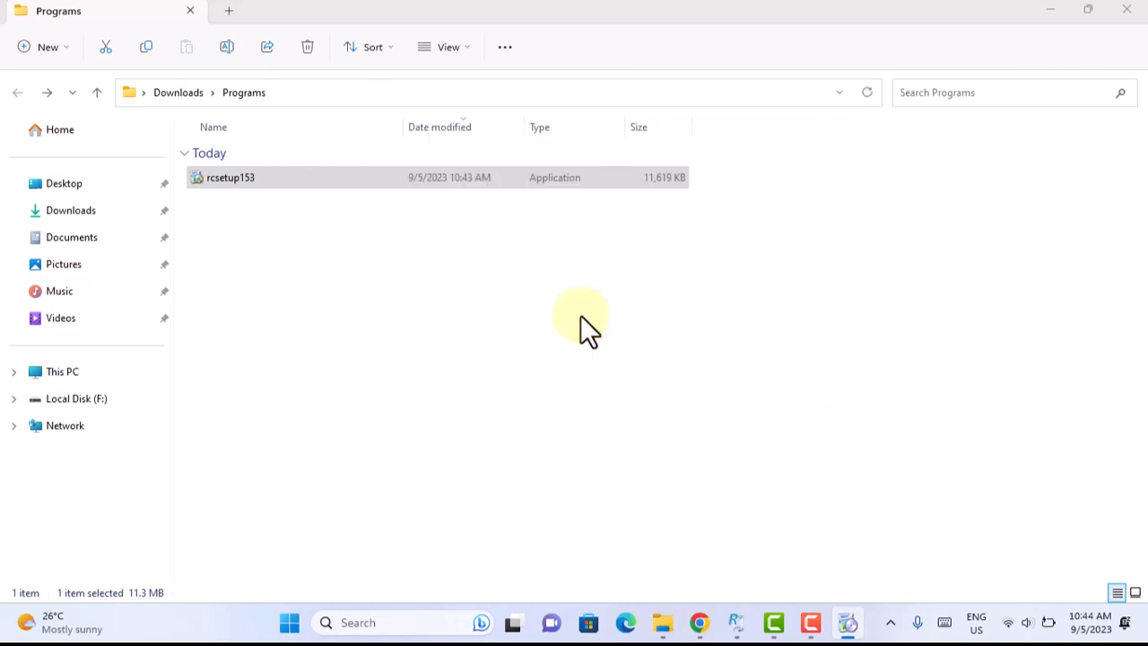
{"action": "left_click", "coordinate": [849, 626]}
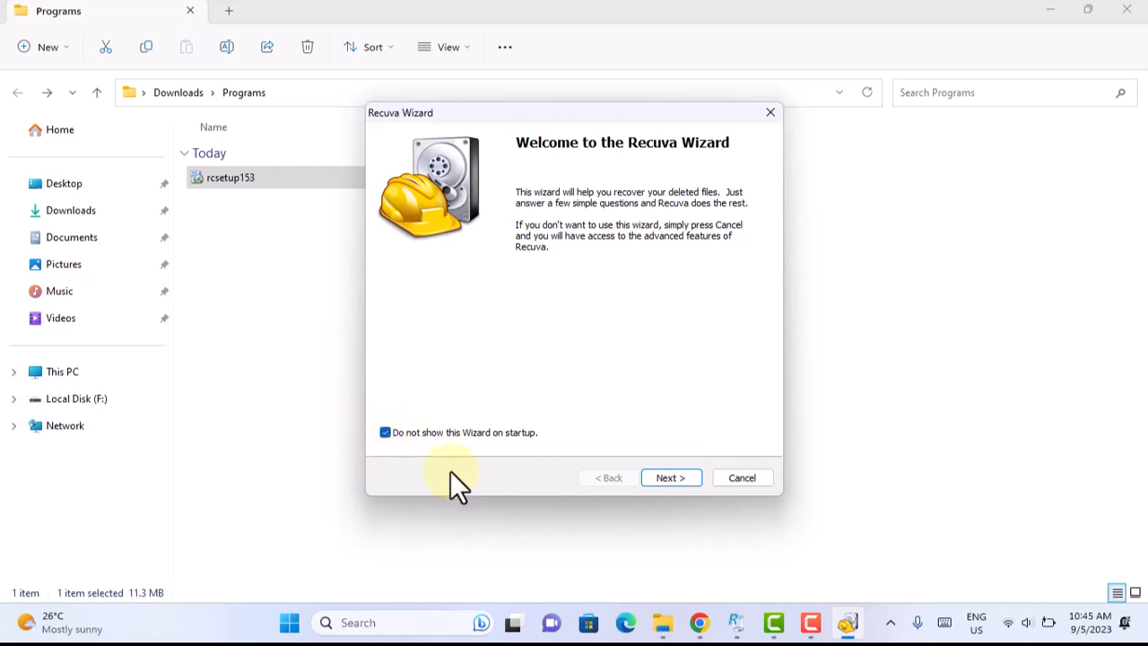
{"action": "left_click", "coordinate": [664, 477]}
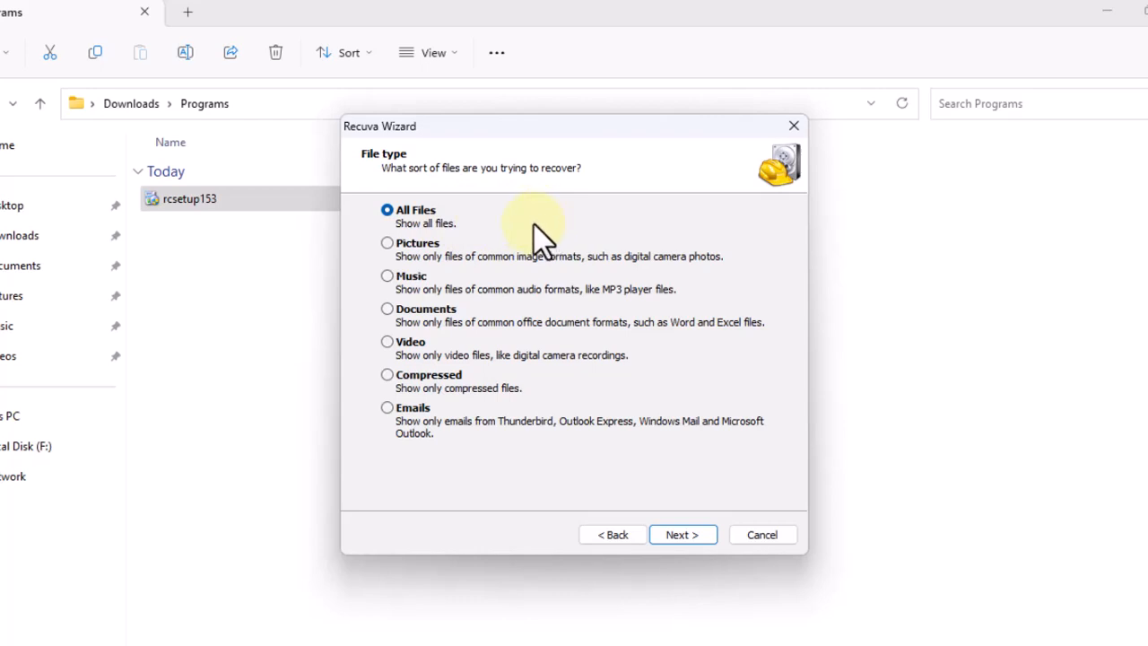
- Set the type of files to recover to Video and continue to the file location page
{"action": "left_click", "coordinate": [387, 343]}
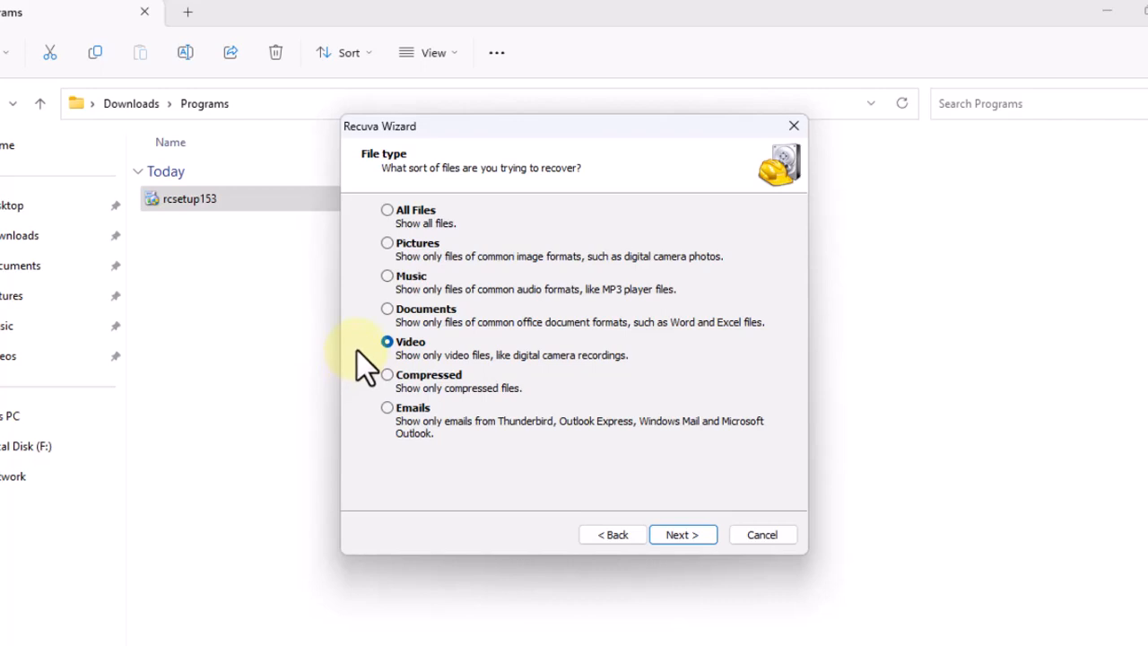
{"action": "left_click", "coordinate": [388, 244]}
{"action": "left_click", "coordinate": [388, 276]}
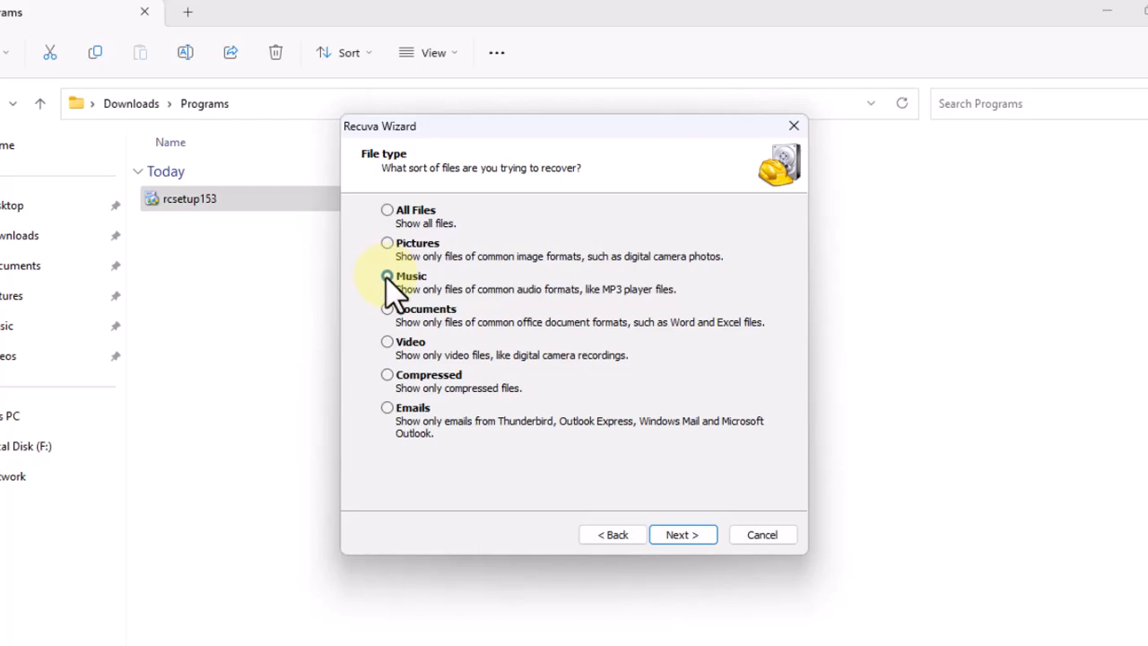
{"action": "left_click", "coordinate": [386, 342]}
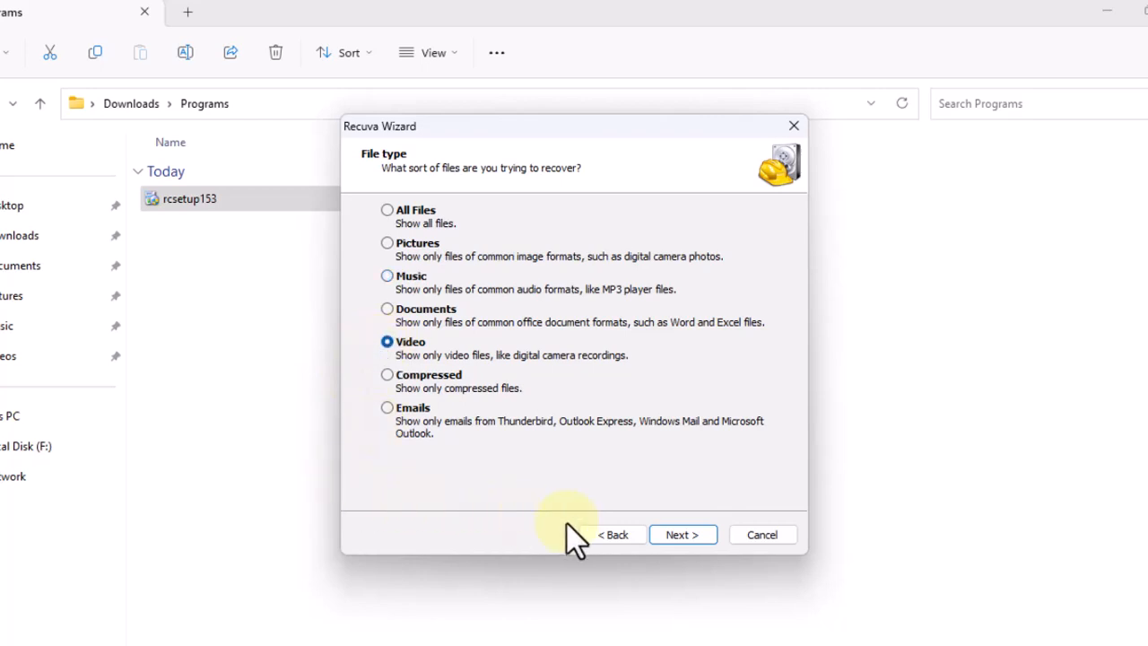
{"action": "left_click", "coordinate": [683, 535]}
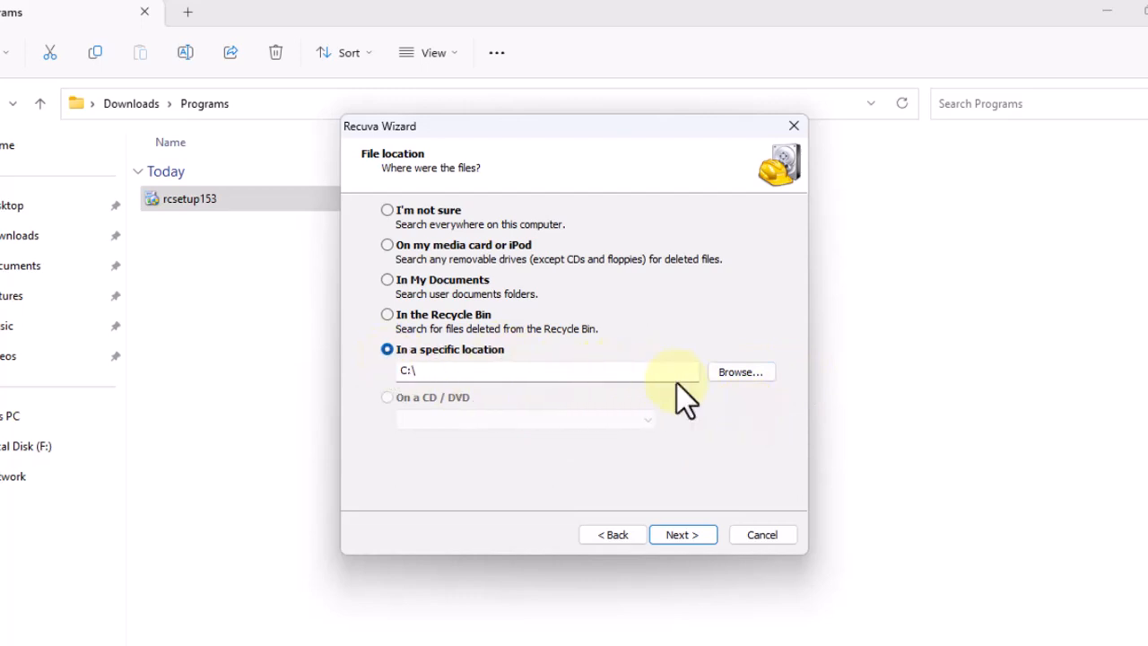
- Set the specific search location to the HARD DISK (F:) drive and start the scan with deep scan disabled
{"action": "left_click", "coordinate": [741, 373]}
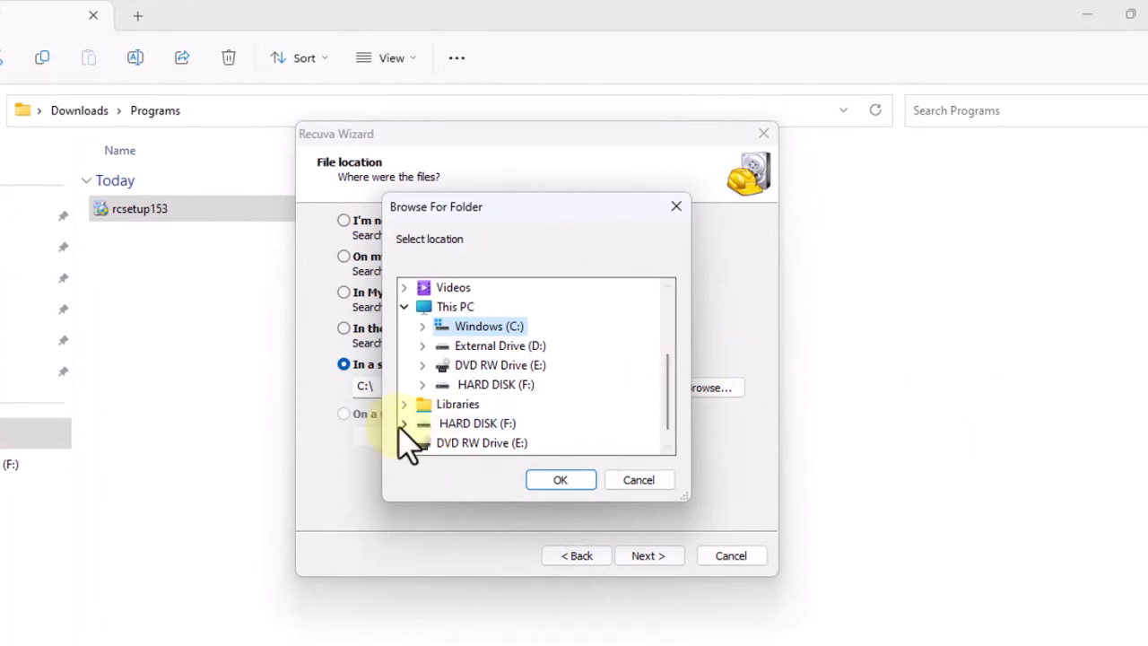
{"action": "double_click", "coordinate": [485, 392]}
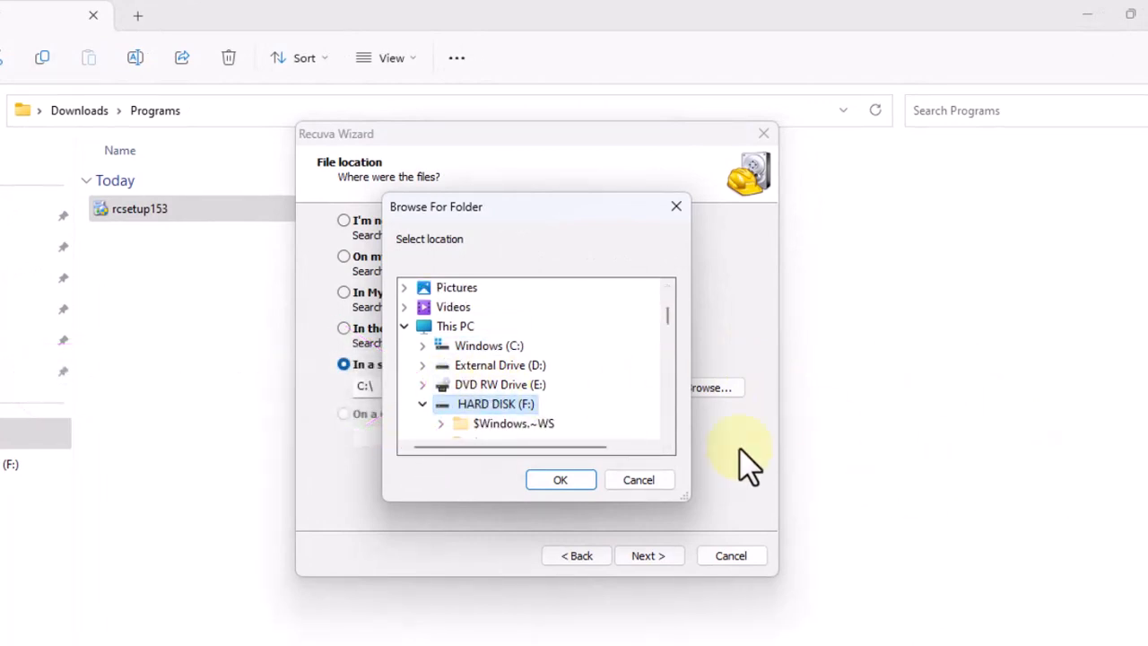
{"action": "left_click", "coordinate": [562, 481]}
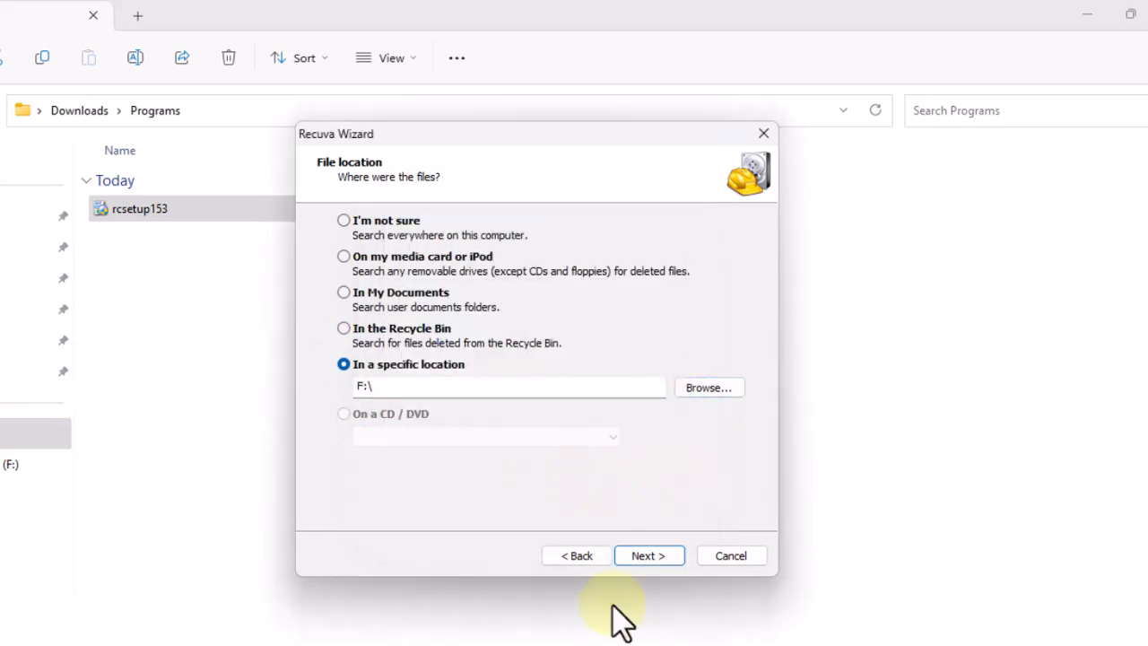
{"action": "left_click", "coordinate": [642, 558]}
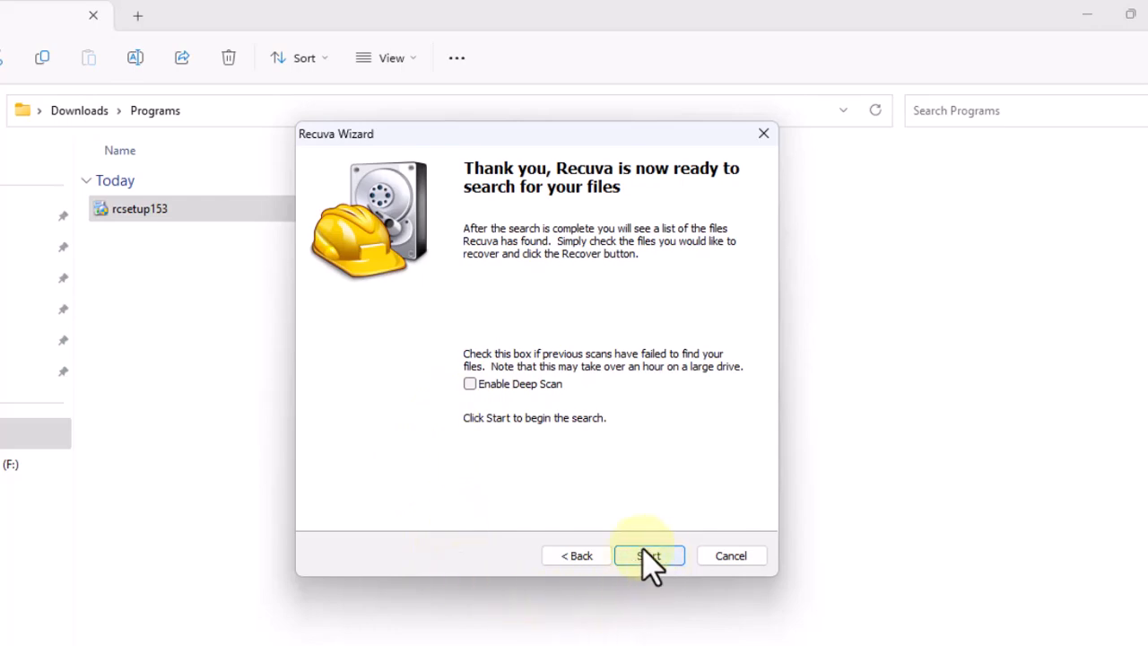
{"action": "left_click", "coordinate": [648, 555]}
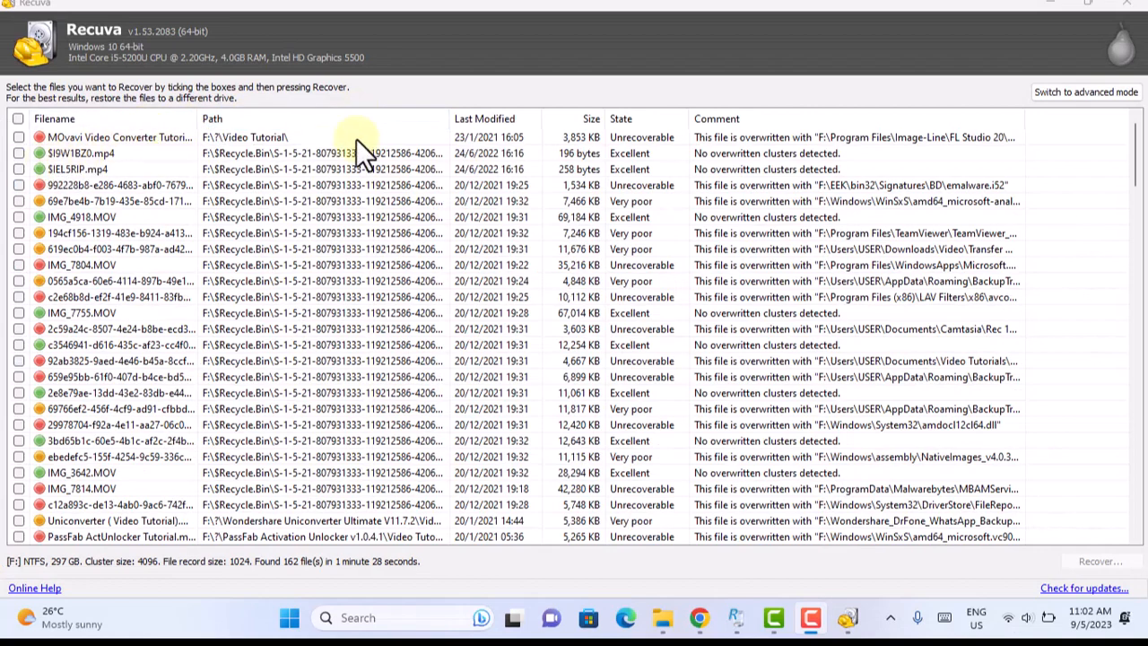
- Mark $I9W1BZ0.mp4, $IEL5RIP.mp4 and IMG_4918.MOV in the scan results for recovery
{"action": "left_click", "coordinate": [18, 154]}
{"action": "left_click", "coordinate": [18, 169]}
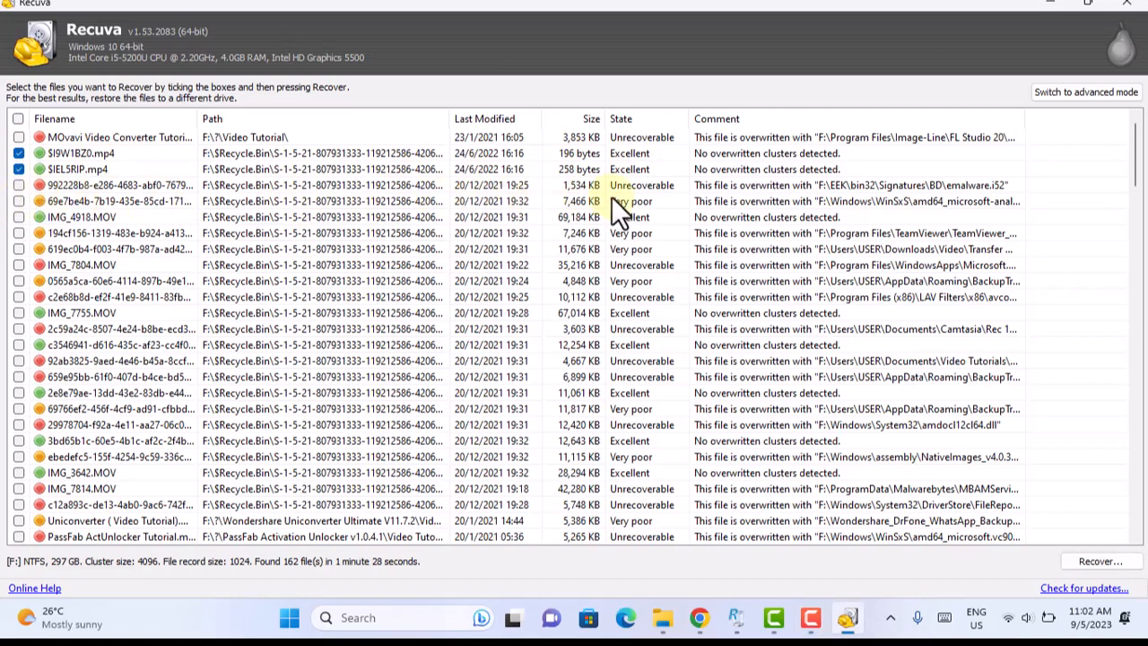
{"action": "left_click", "coordinate": [20, 216]}
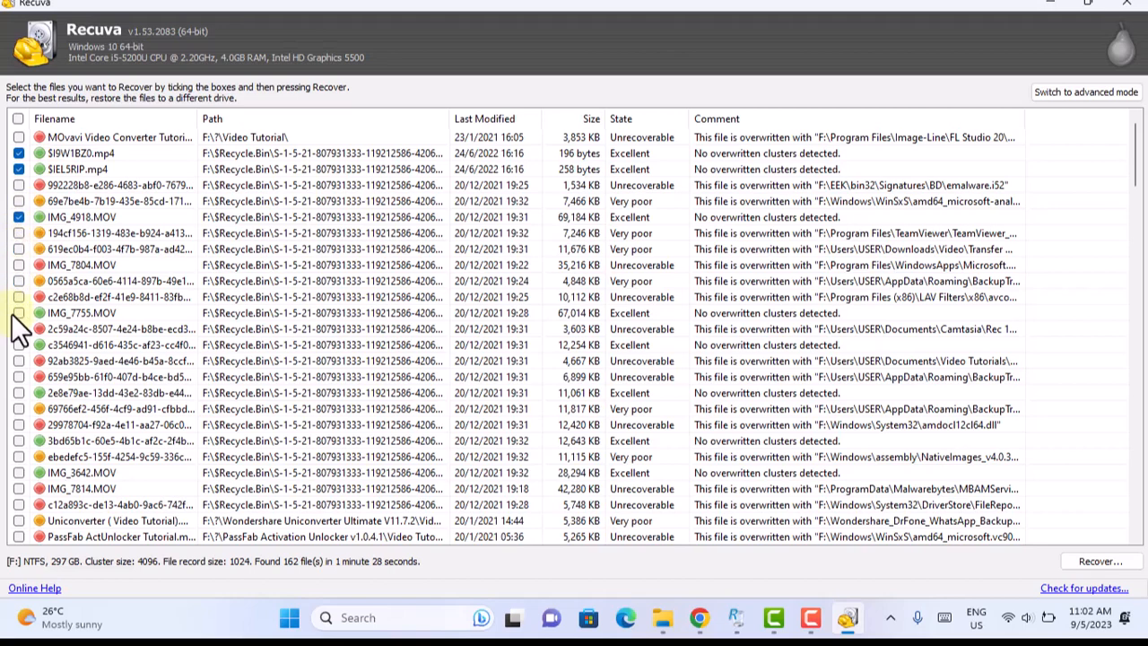
- Mark IMG_7755.MOV and the files starting with 2e8e79ae and 3bd65b1c, all in Excellent state, for recovery
{"action": "left_click", "coordinate": [39, 314]}
{"action": "scroll", "coordinate": [27, 269], "scroll_direction": "down", "scroll_amount": 2}
{"action": "scroll", "coordinate": [61, 232], "scroll_direction": "up", "scroll_amount": 2}
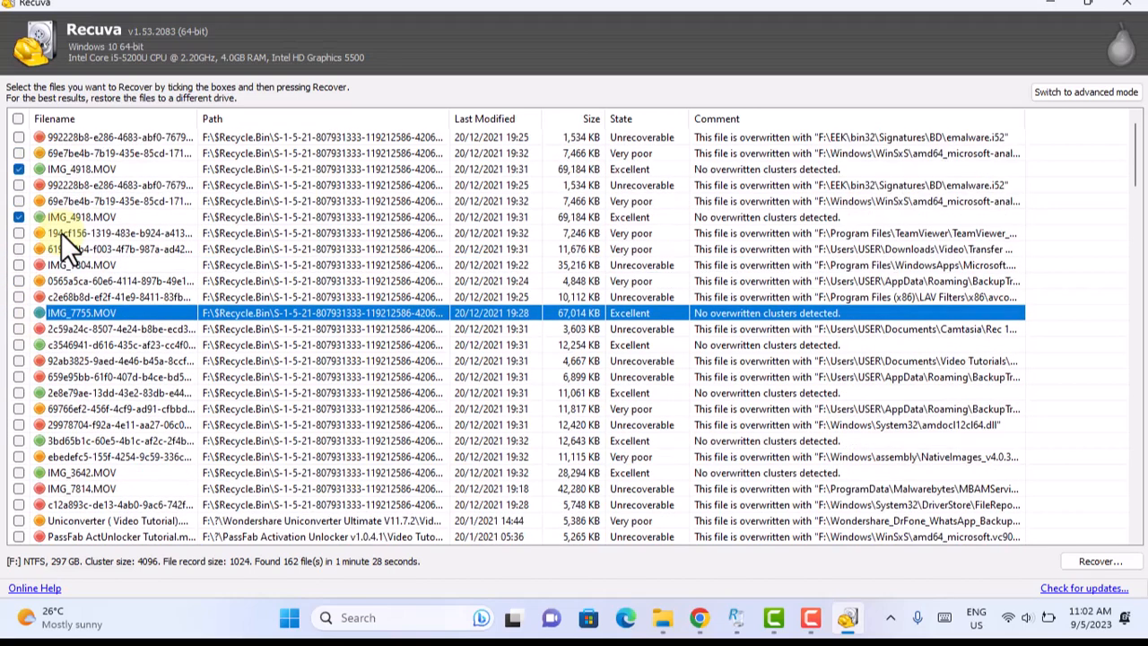
{"action": "left_click", "coordinate": [1060, 298]}
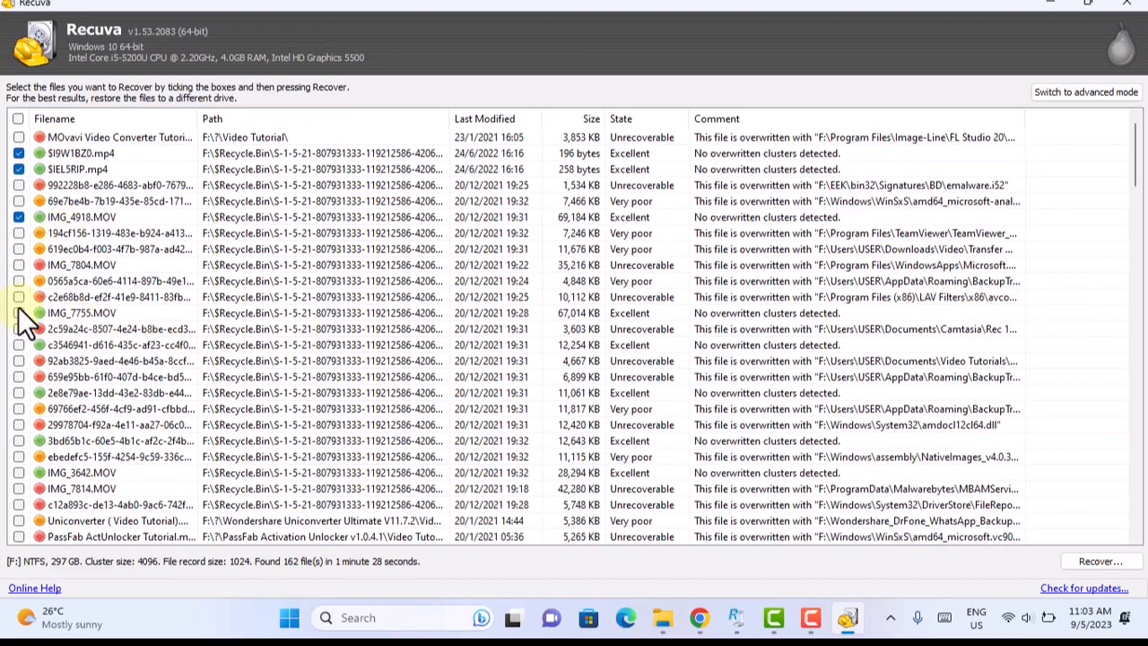
{"action": "left_click", "coordinate": [19, 393]}
{"action": "scroll", "coordinate": [20, 405], "scroll_direction": "down", "scroll_amount": 1}
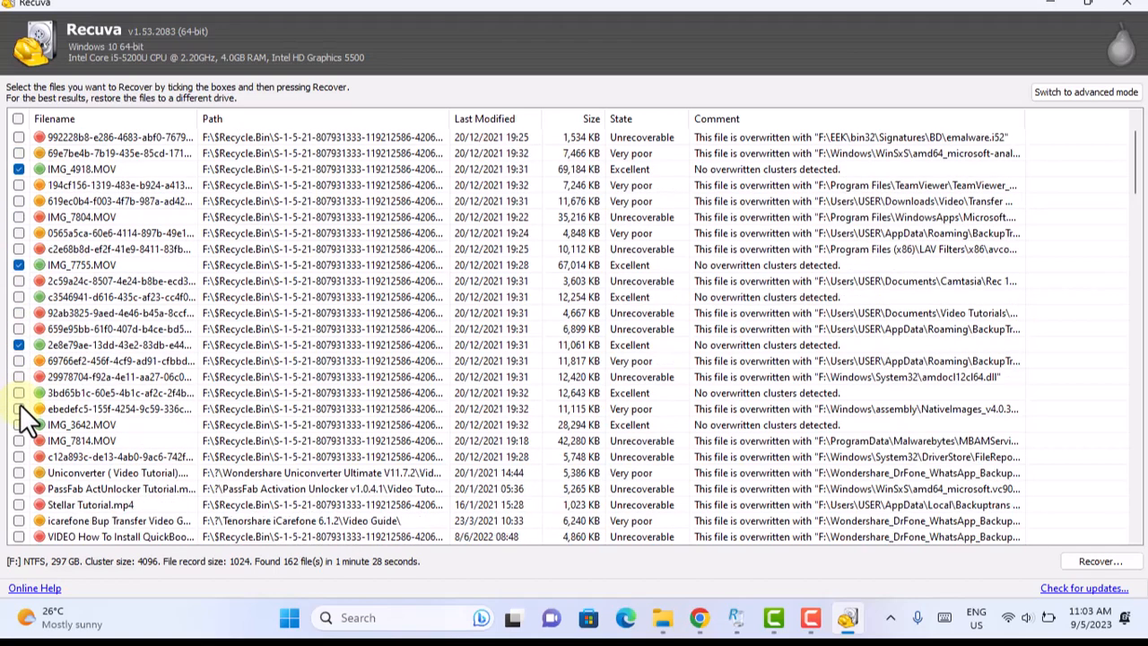
{"action": "left_click", "coordinate": [18, 393]}
{"action": "scroll", "coordinate": [16, 386], "scroll_direction": "down", "scroll_amount": 2}
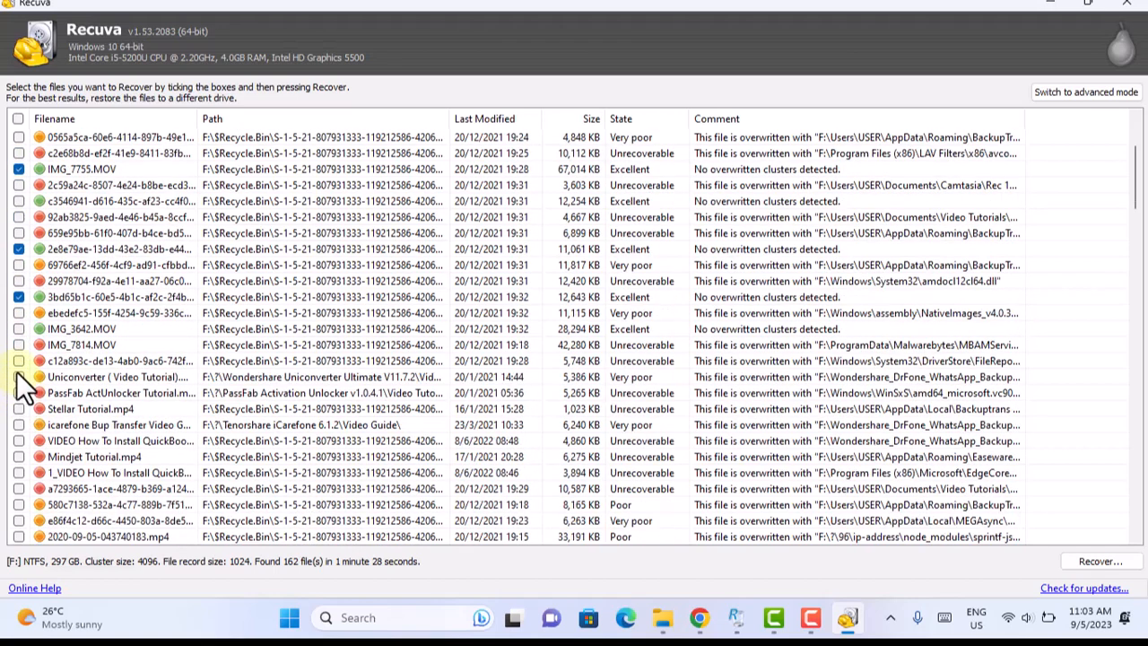
{"action": "scroll", "coordinate": [671, 341], "scroll_direction": "down", "scroll_amount": 10}
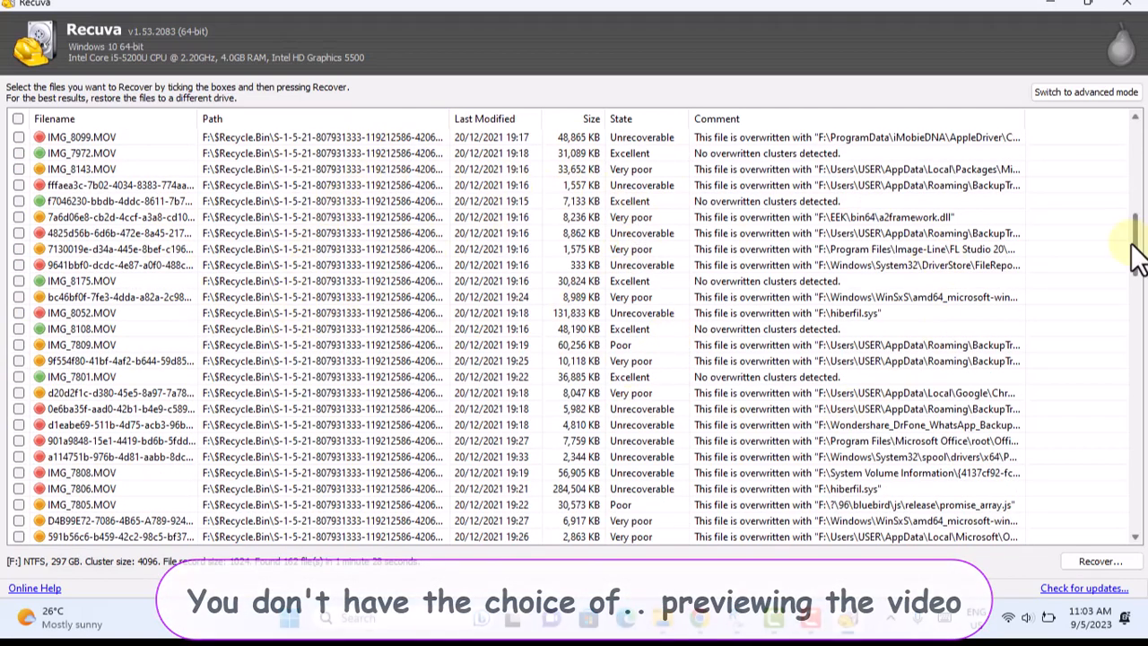
- Mark the icarefone Bup Transfer Video Guide file in the scan results for recovery
{"action": "left_click_drag", "start_coordinate": [1135, 235], "coordinate": [1137, 240]}
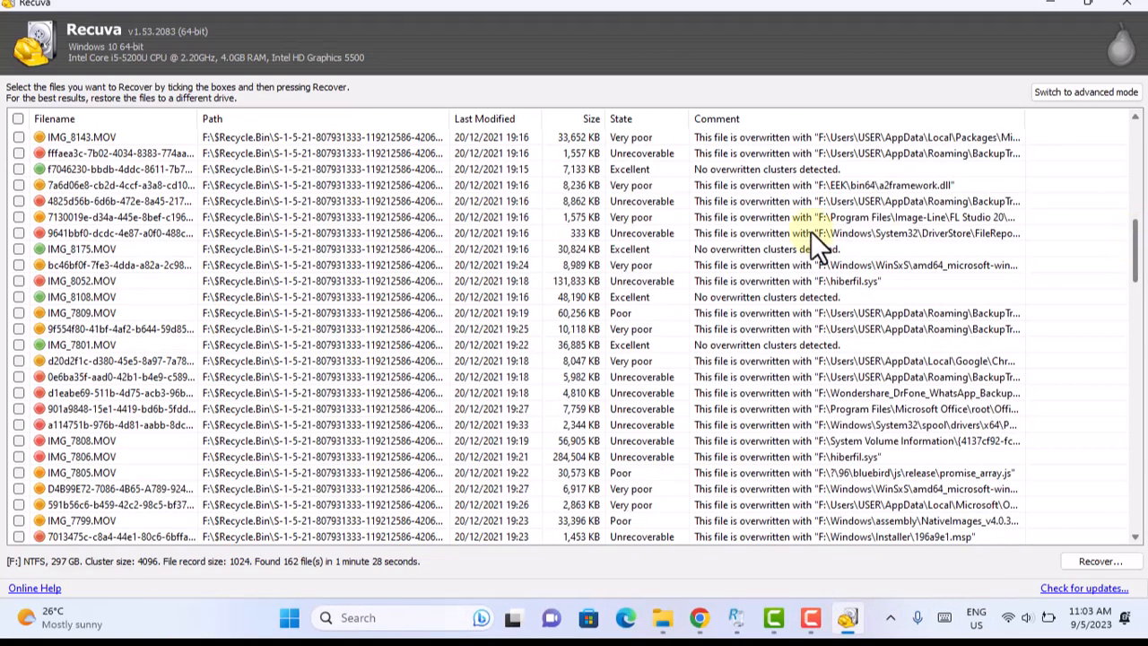
{"action": "scroll", "coordinate": [157, 235], "scroll_direction": "up", "scroll_amount": 4}
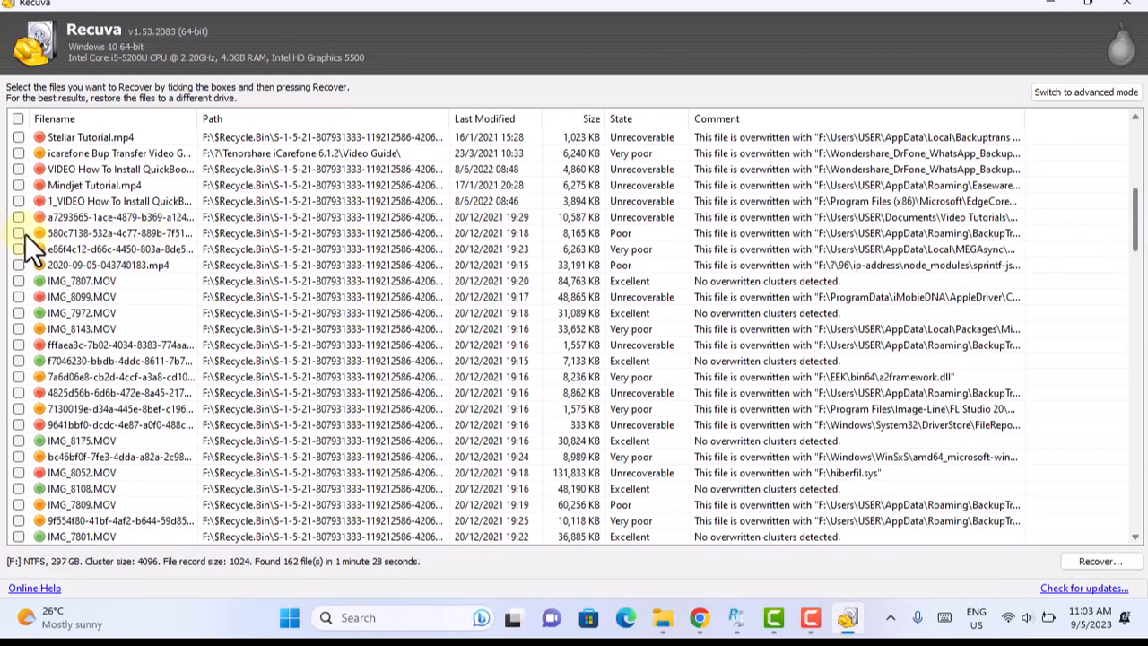
{"action": "scroll", "coordinate": [24, 233], "scroll_direction": "up", "scroll_amount": 2}
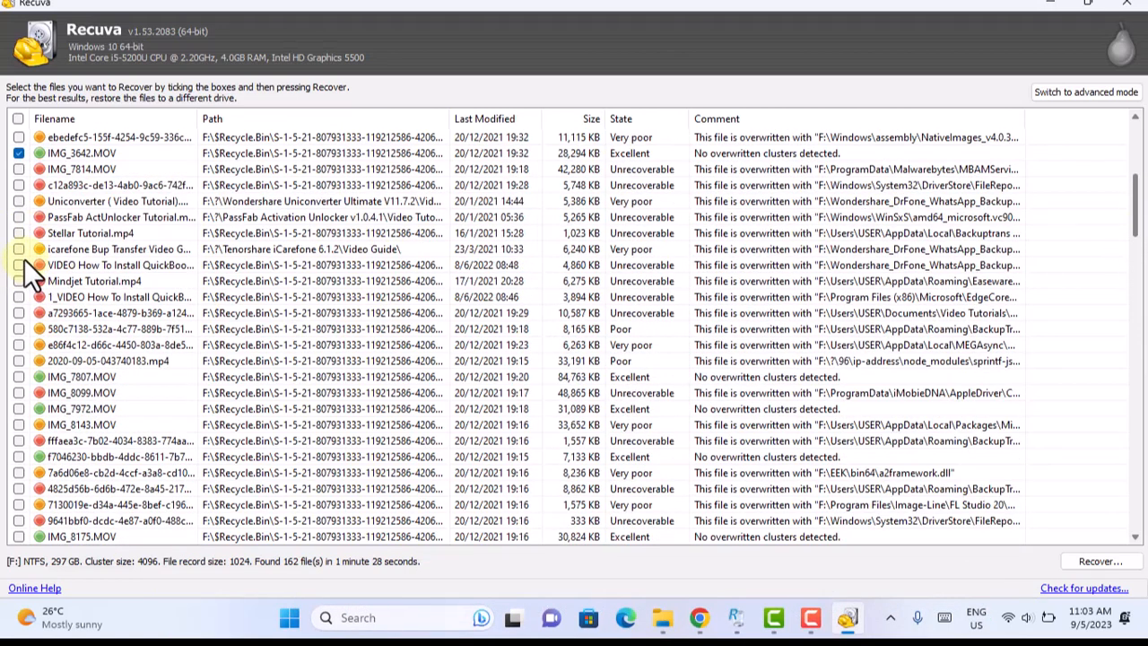
{"action": "left_click", "coordinate": [19, 250]}
{"action": "scroll", "coordinate": [44, 373], "scroll_direction": "down", "scroll_amount": 2}
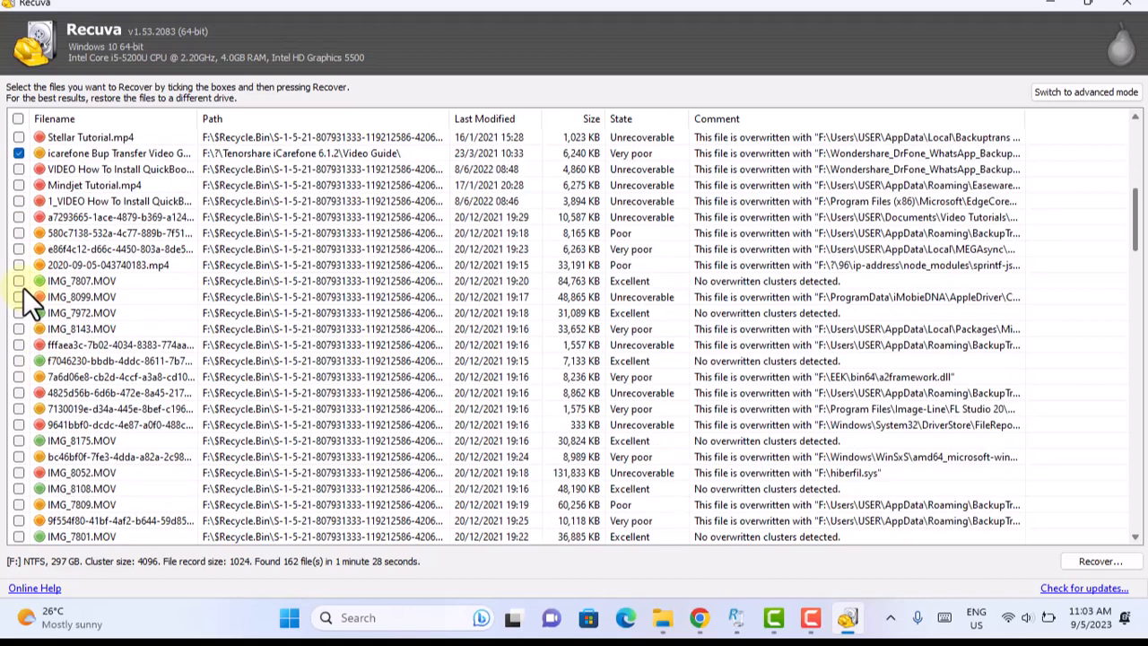
- Mark IMG_7807.MOV, IMG_7972.MOV, IMG_8175.MOV, IMG_8108.MOV, IMG_7801.MOV, IMG_7792.MOV and the file starting with f7046230 for recovery
{"action": "left_click", "coordinate": [27, 358]}
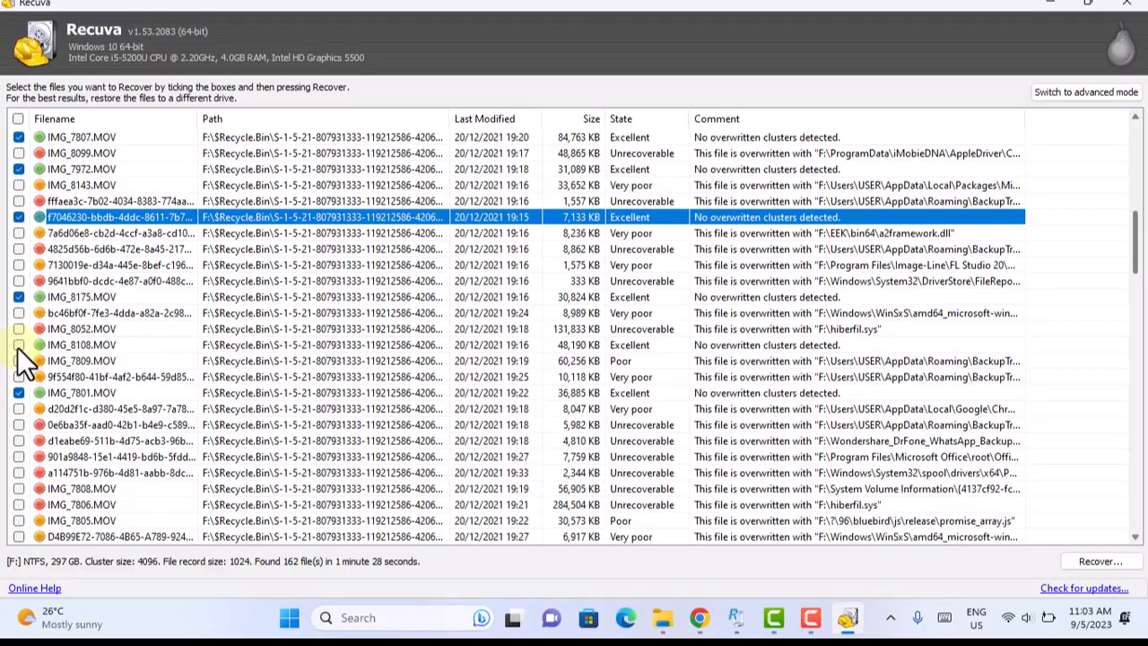
{"action": "left_click", "coordinate": [19, 346]}
{"action": "scroll", "coordinate": [35, 368], "scroll_direction": "down", "scroll_amount": 3}
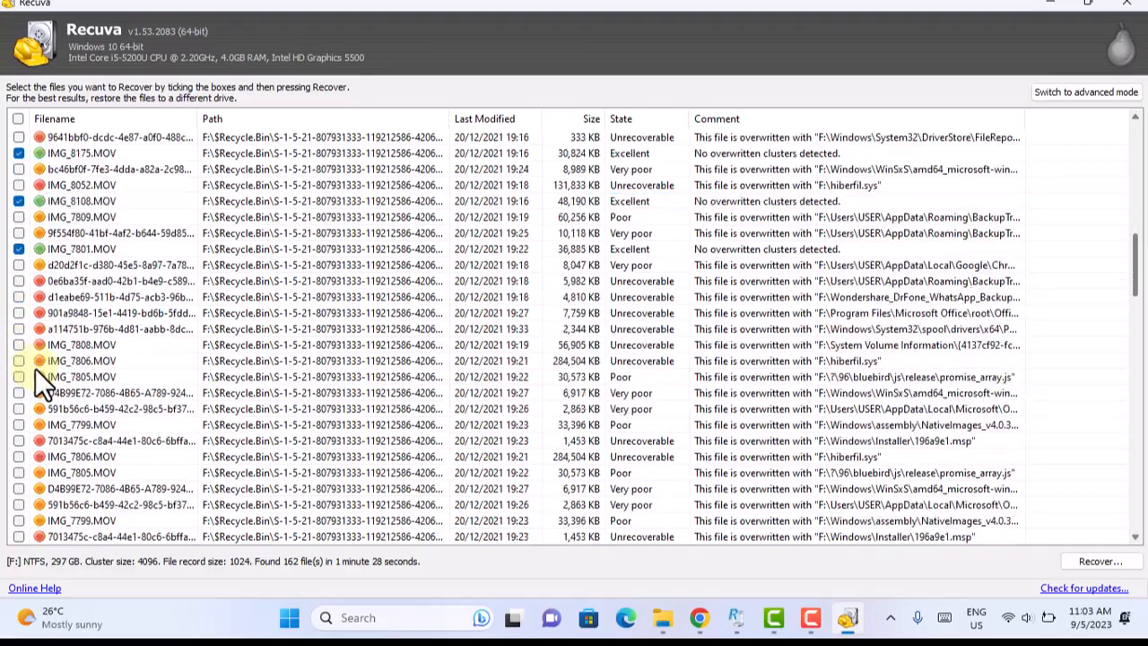
{"action": "scroll", "coordinate": [27, 385], "scroll_direction": "down", "scroll_amount": 3}
{"action": "left_click", "coordinate": [20, 417]}
{"action": "scroll", "coordinate": [539, 394], "scroll_direction": "down", "scroll_amount": 1}
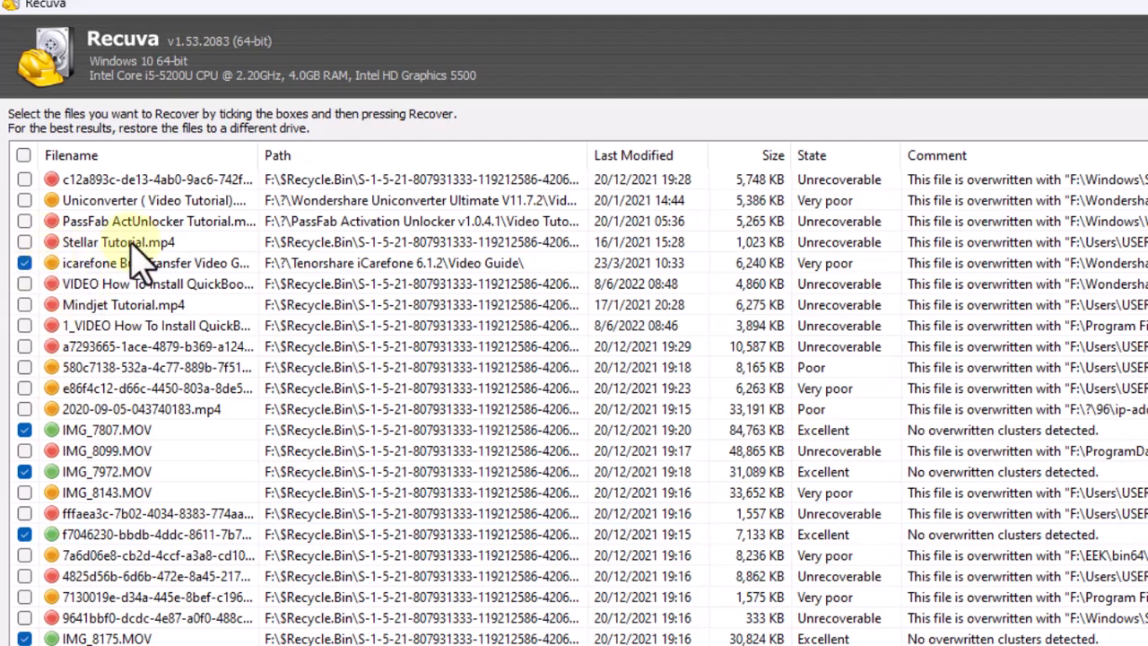
{"action": "scroll", "coordinate": [36, 449], "scroll_direction": "down", "scroll_amount": 1}
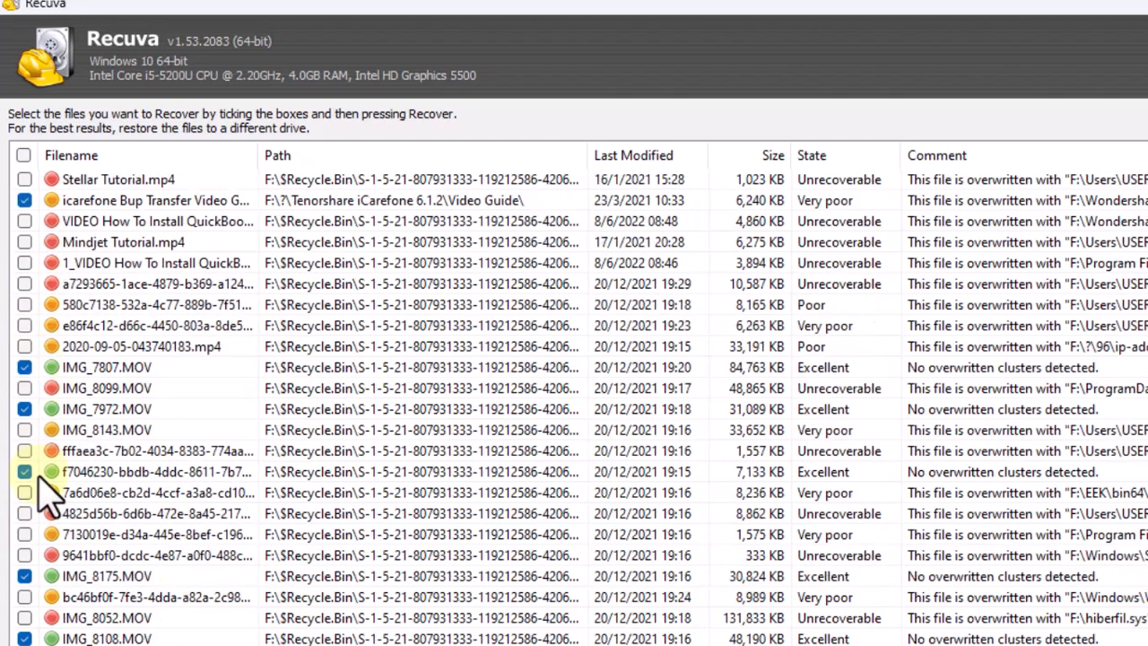
{"action": "scroll", "coordinate": [40, 493], "scroll_direction": "up", "scroll_amount": 3}
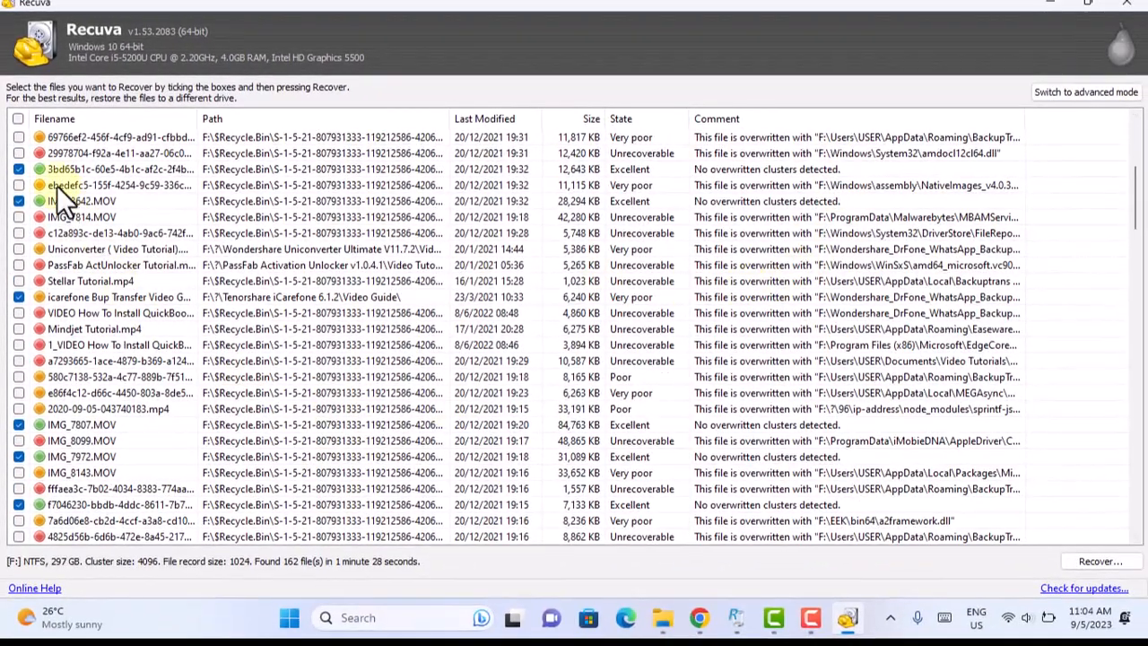
{"action": "left_click", "coordinate": [18, 296]}
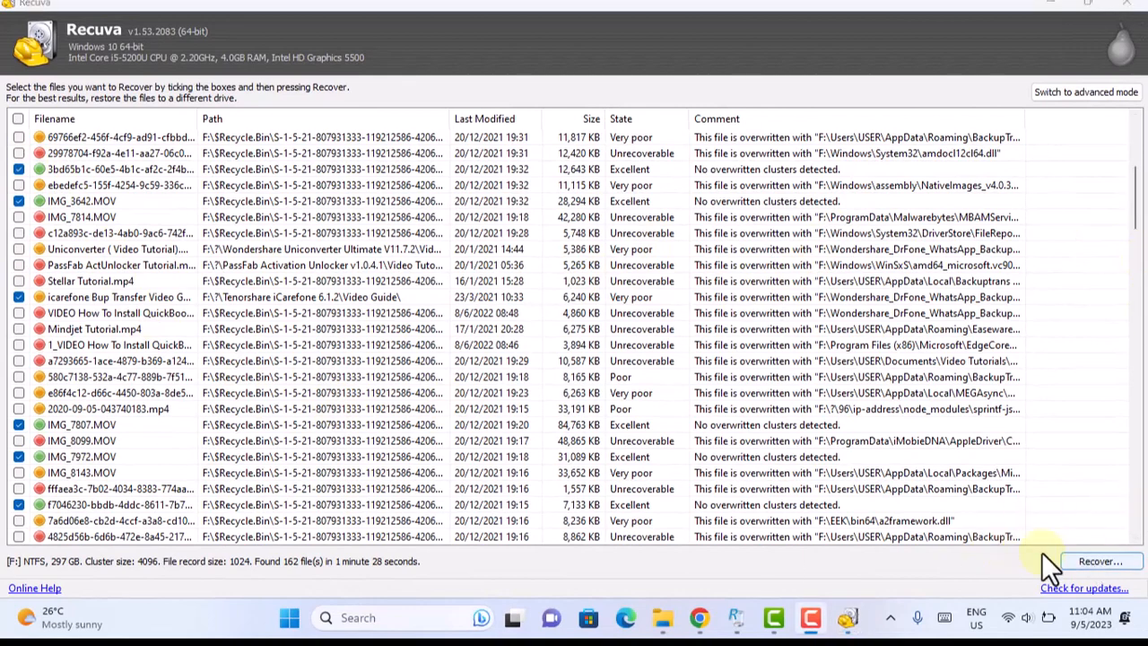
{"action": "left_click", "coordinate": [1093, 561]}
{"action": "left_click", "coordinate": [1094, 562]}
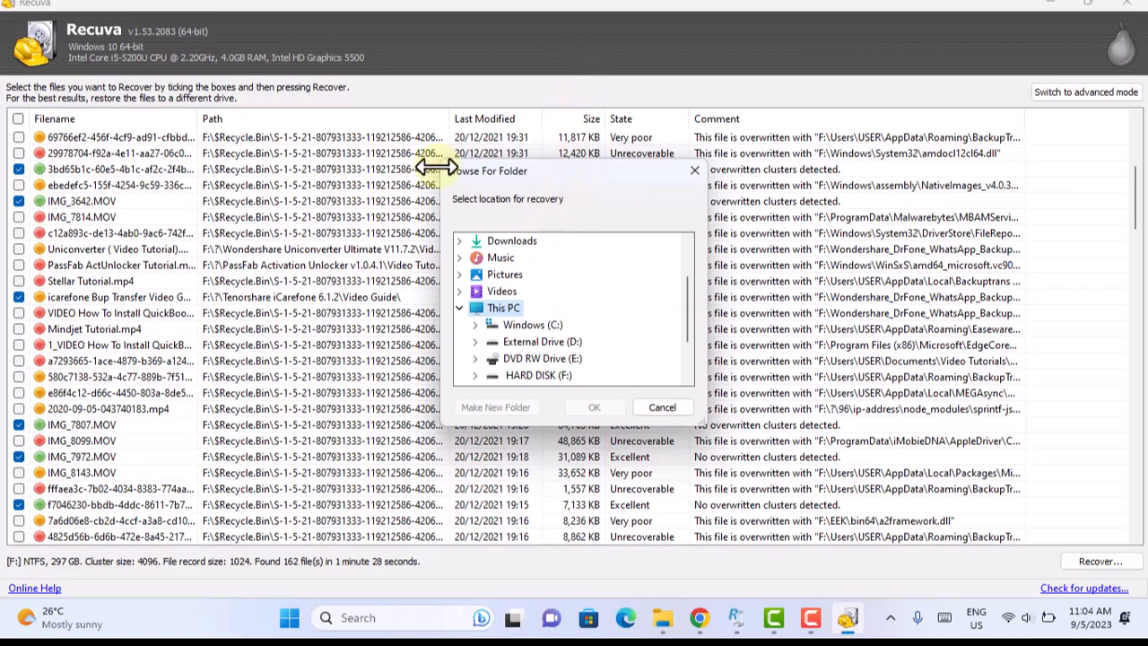
{"action": "left_click", "coordinate": [692, 170]}
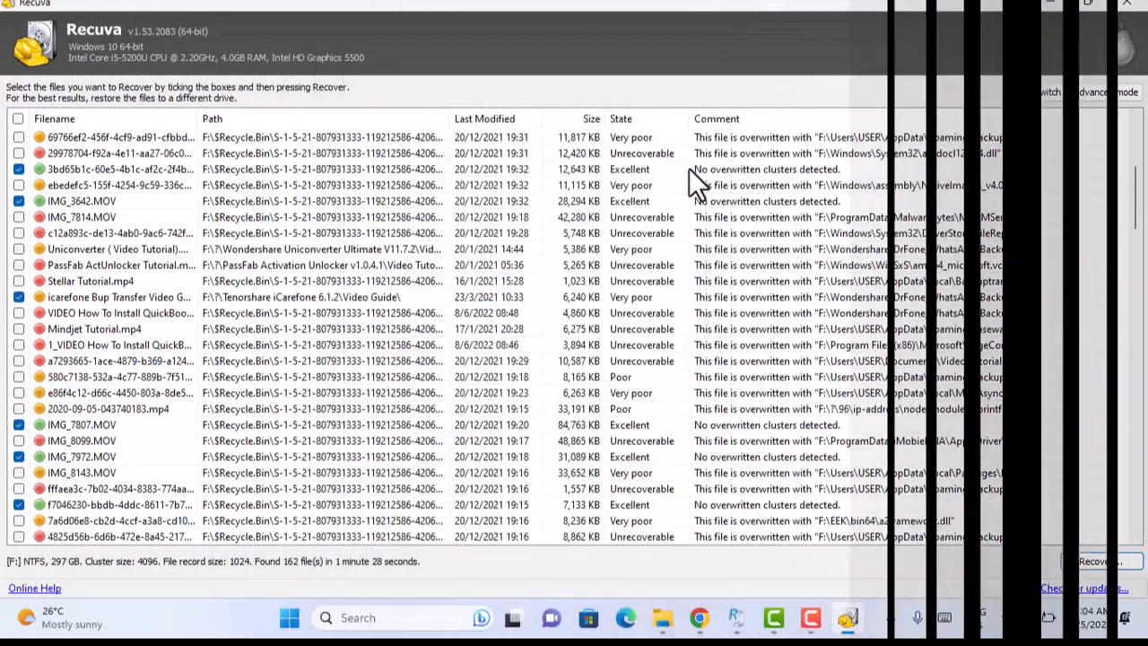
- Shrink the Recuva window, minimize the File Explorer window behind it, and move Recuva aside to expose the desktop
{"action": "left_click", "coordinate": [1088, 3]}
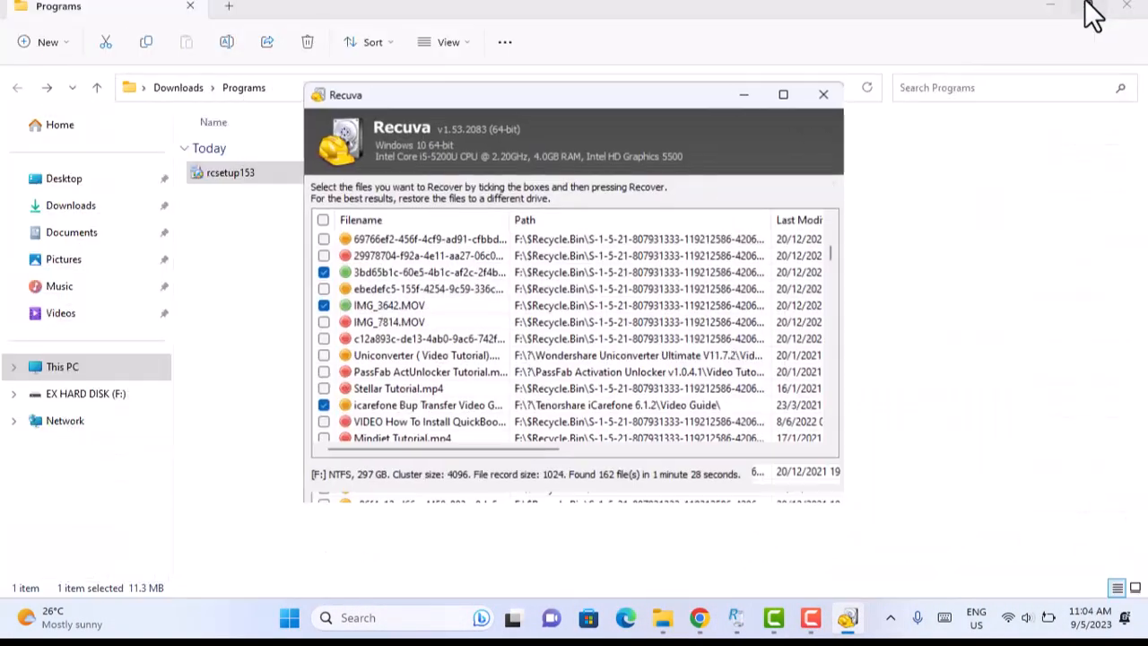
{"action": "left_click", "coordinate": [1065, 7]}
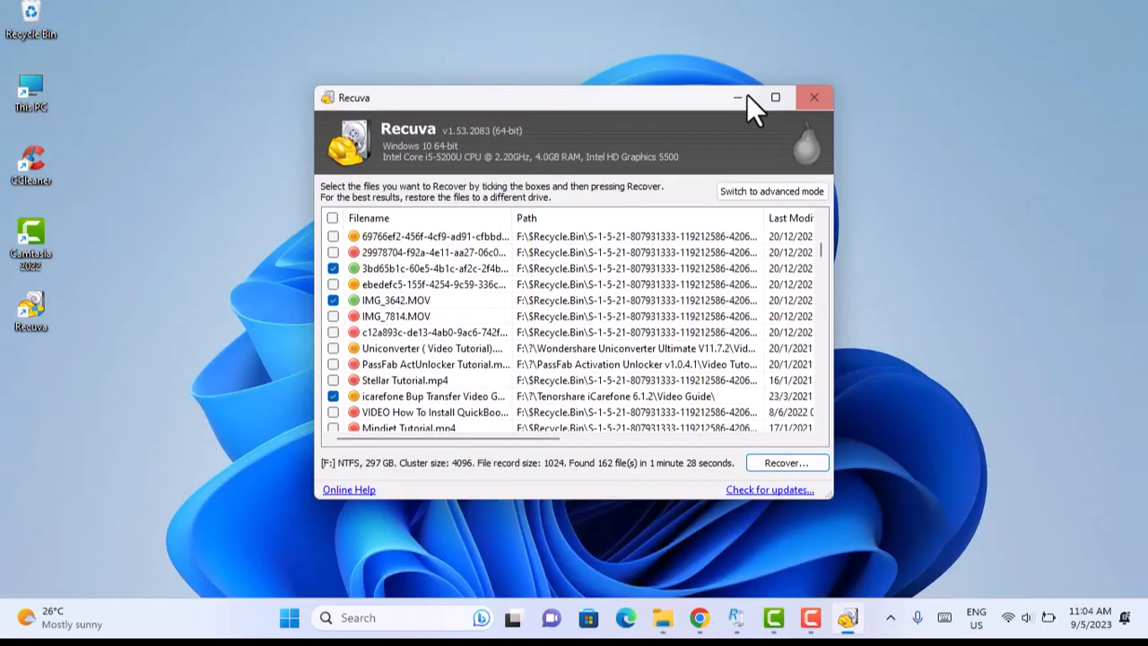
{"action": "left_click_drag", "start_coordinate": [709, 97], "coordinate": [946, 82]}
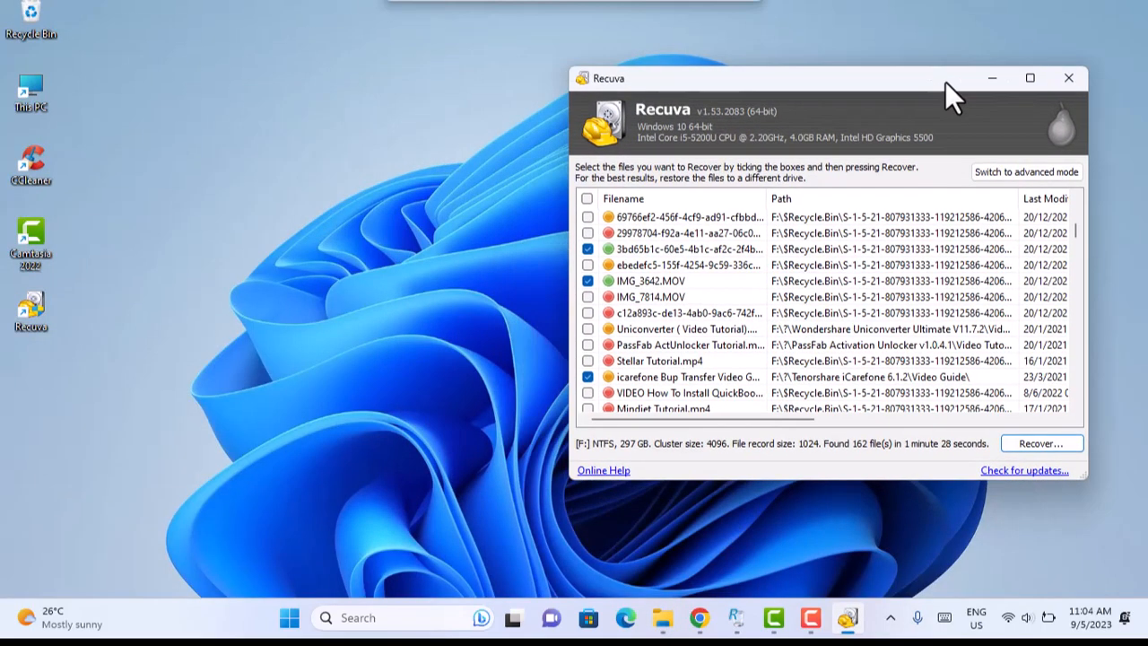
- Create a new folder named Recovered Files on the desktop
{"action": "right_click", "coordinate": [226, 61]}
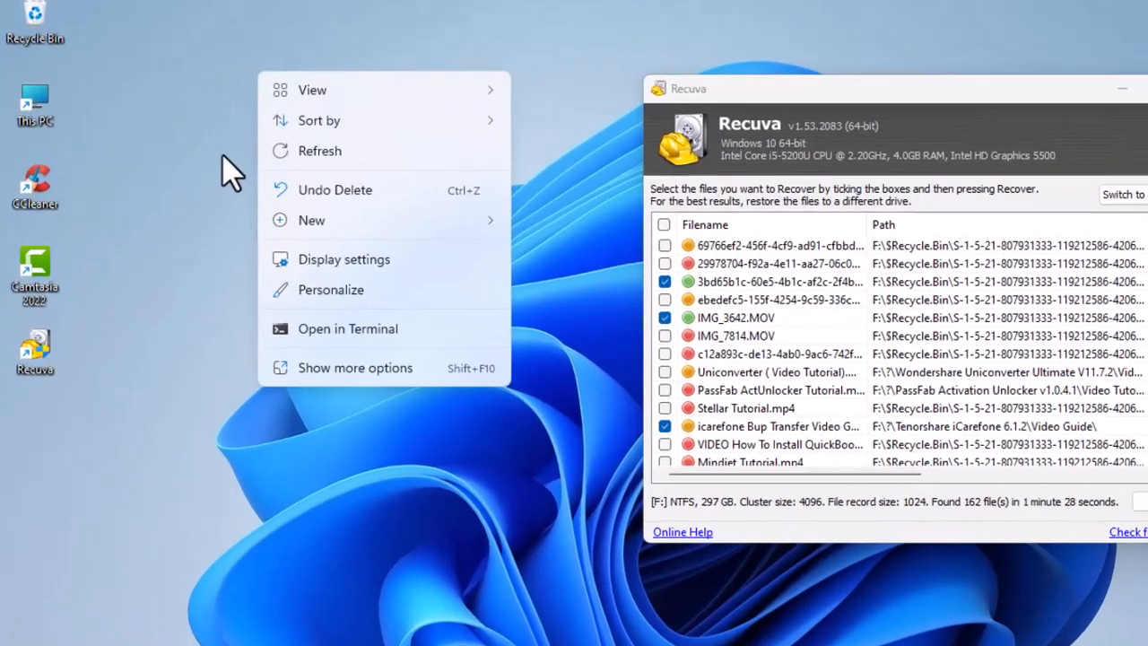
{"action": "left_click", "coordinate": [205, 134]}
{"action": "right_click", "coordinate": [294, 170]}
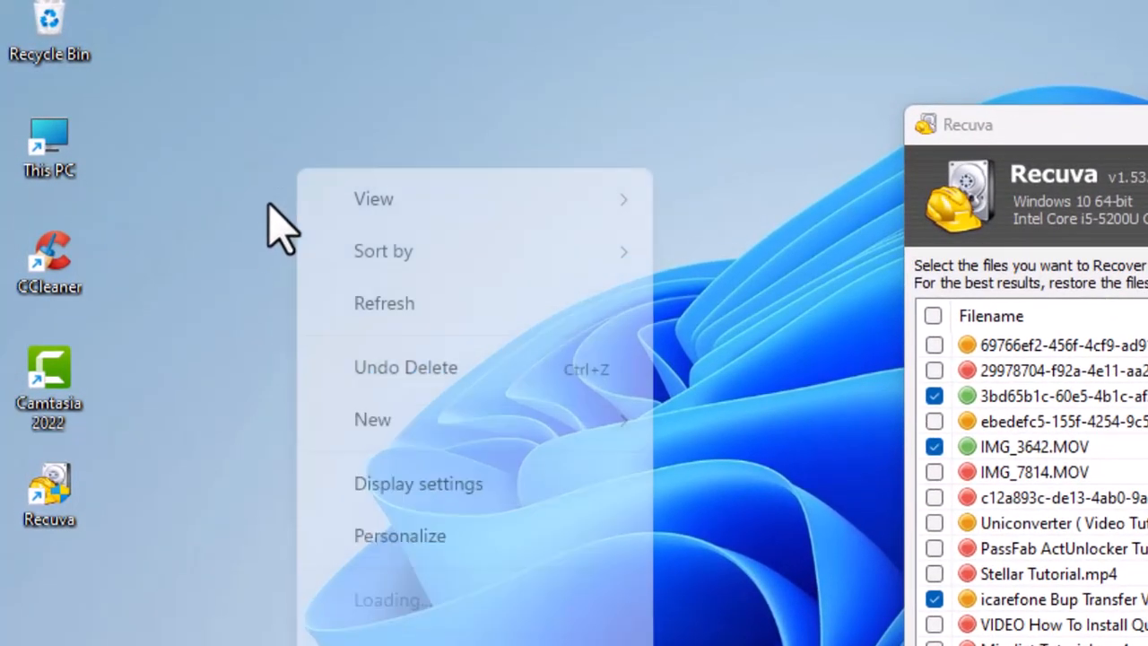
{"action": "mouse_move", "coordinate": [433, 384]}
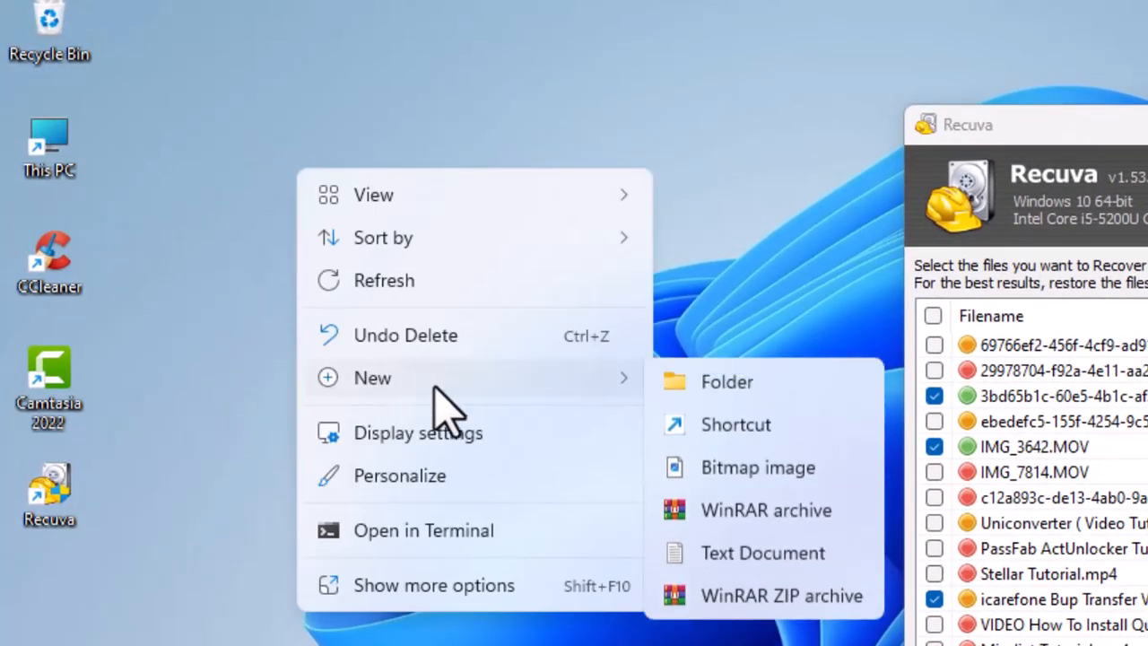
{"action": "left_click", "coordinate": [726, 382]}
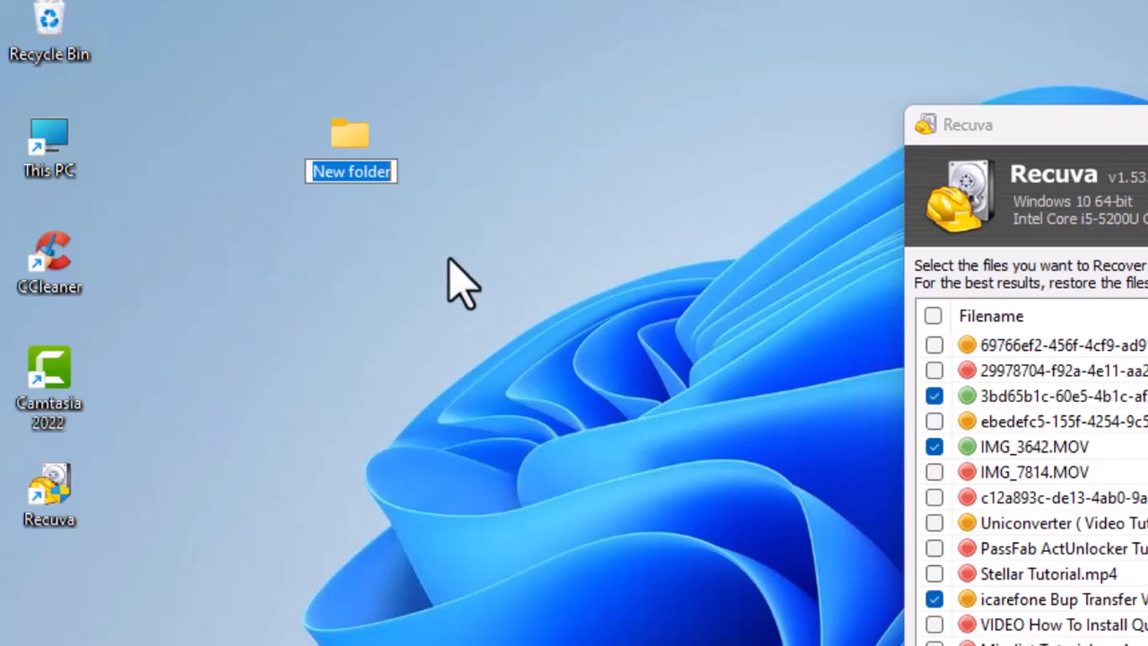
{"action": "type", "text": "Recov"}
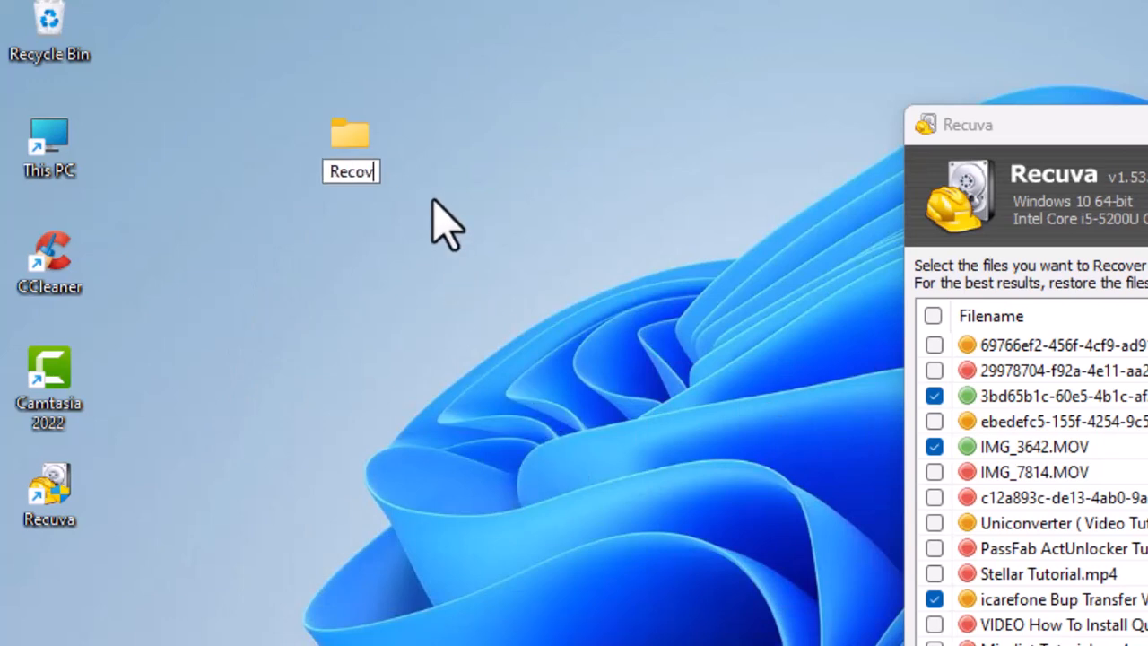
{"action": "type", "text": "ered File"}
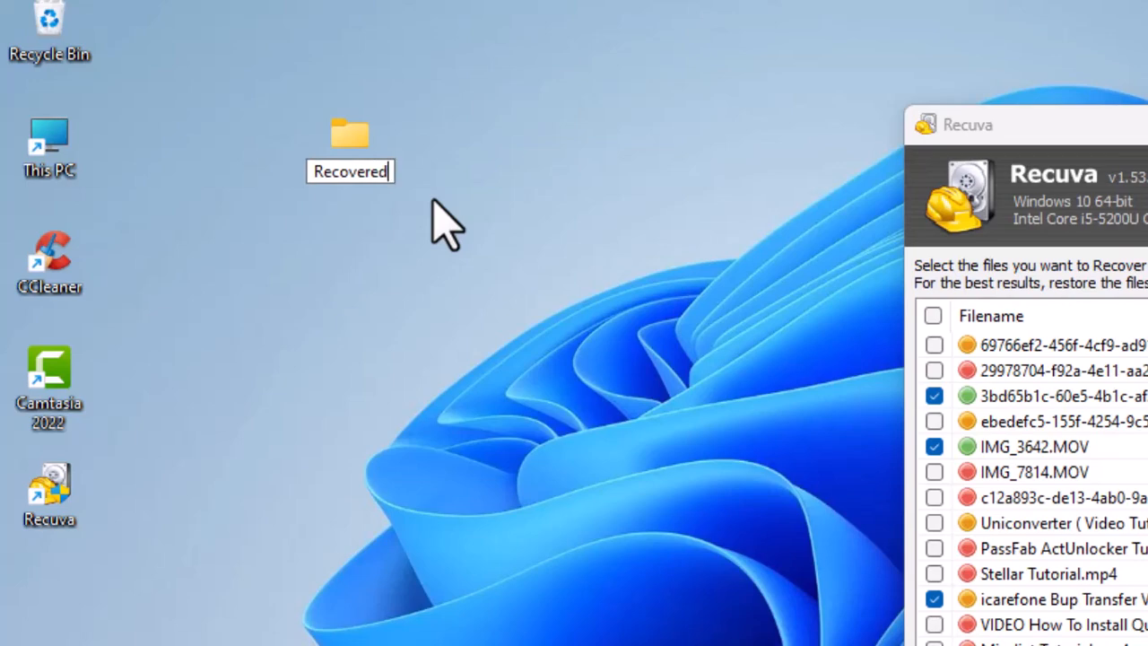
{"action": "type", "text": "s"}
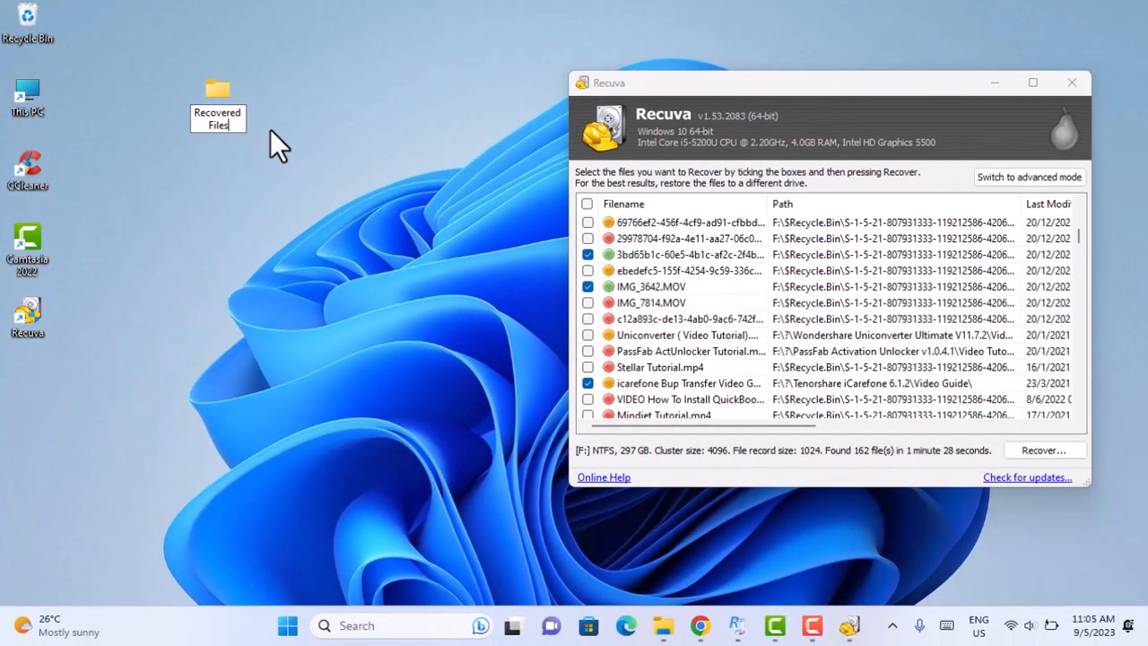
{"action": "key", "text": "Return"}
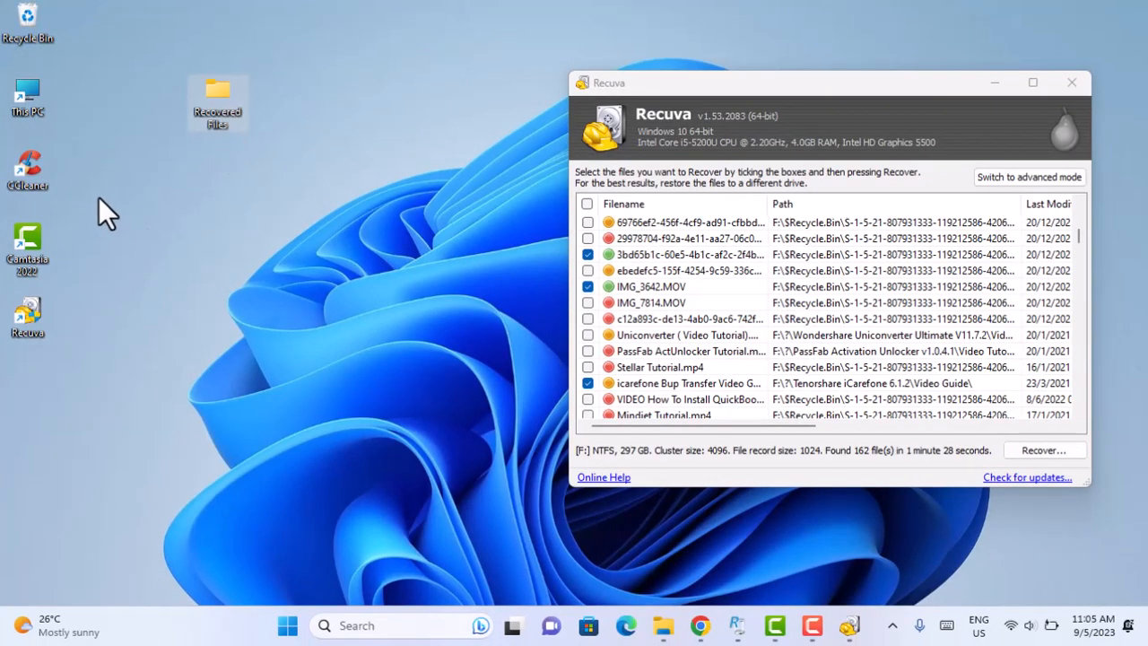
- Recover the marked files to the Recovered Files folder on the Desktop and dismiss the completion summary
{"action": "left_click_drag", "start_coordinate": [695, 82], "coordinate": [609, 65]}
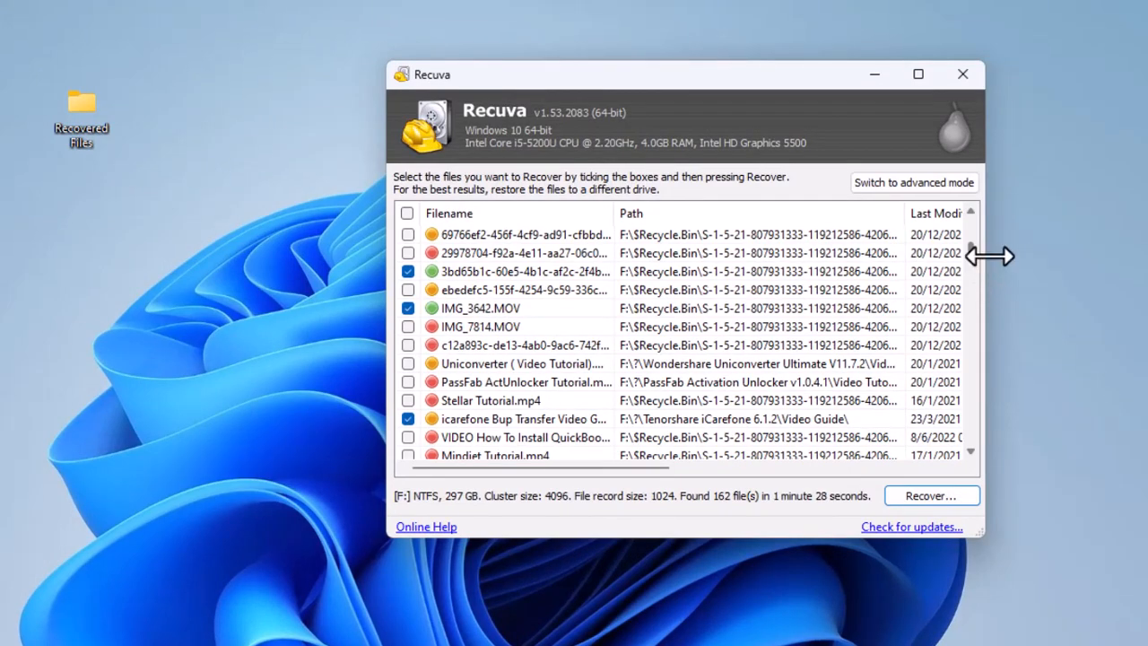
{"action": "left_click", "coordinate": [933, 496]}
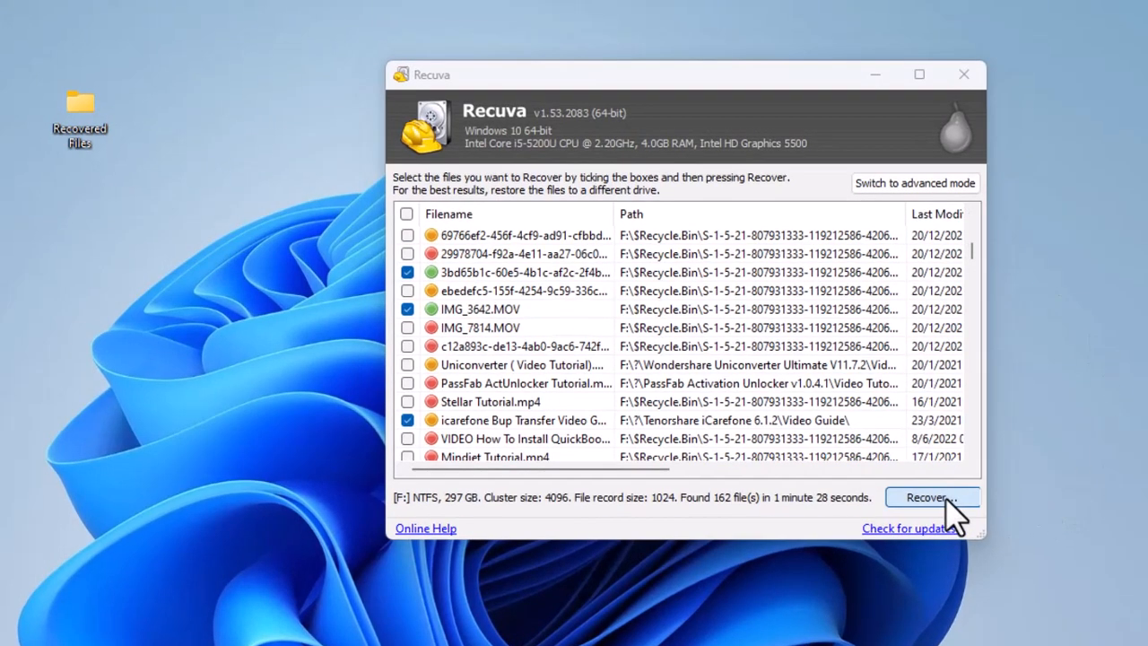
{"action": "scroll", "coordinate": [821, 380], "scroll_direction": "down", "scroll_amount": 2}
{"action": "scroll", "coordinate": [814, 394], "scroll_direction": "up", "scroll_amount": 1}
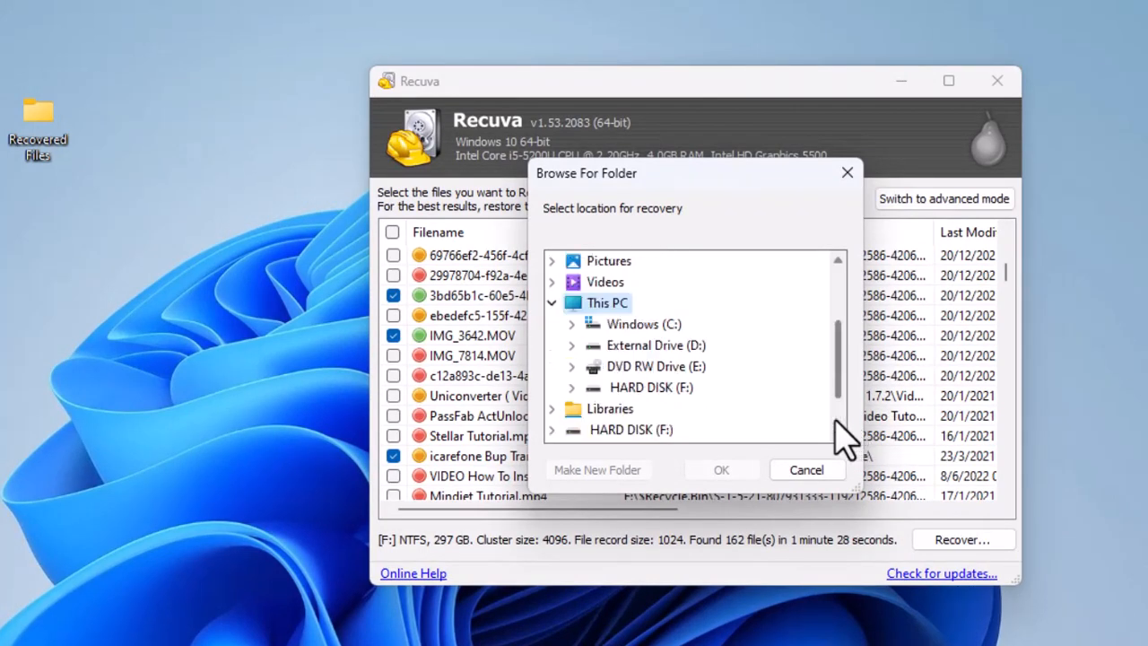
{"action": "scroll", "coordinate": [836, 421], "scroll_direction": "up", "scroll_amount": 2}
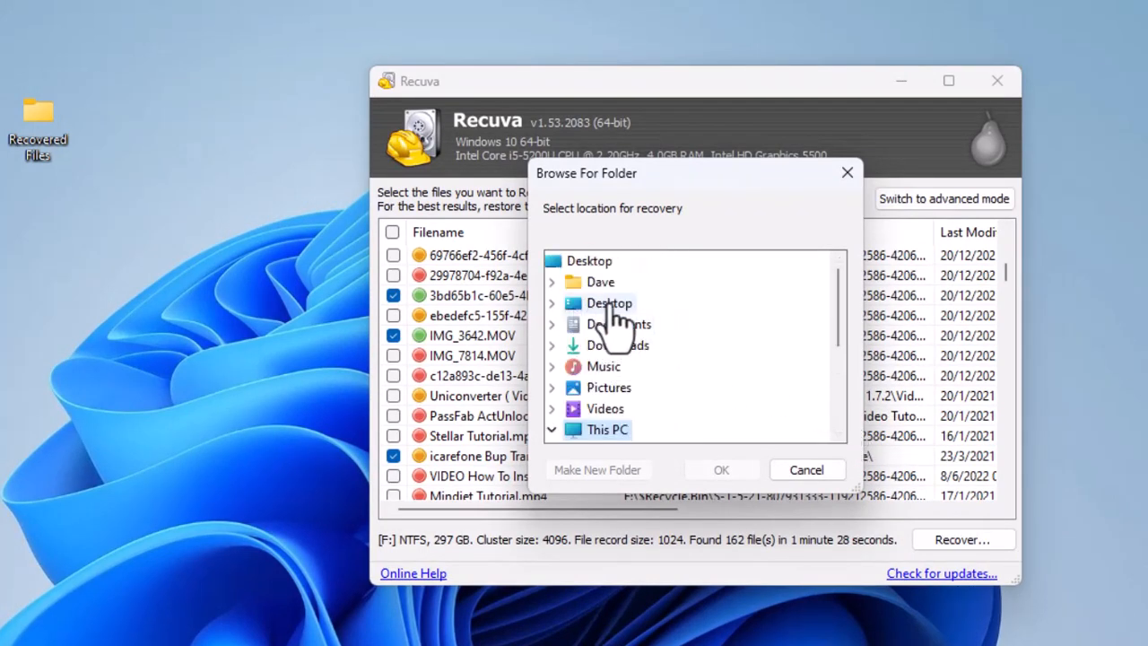
{"action": "left_click", "coordinate": [599, 308]}
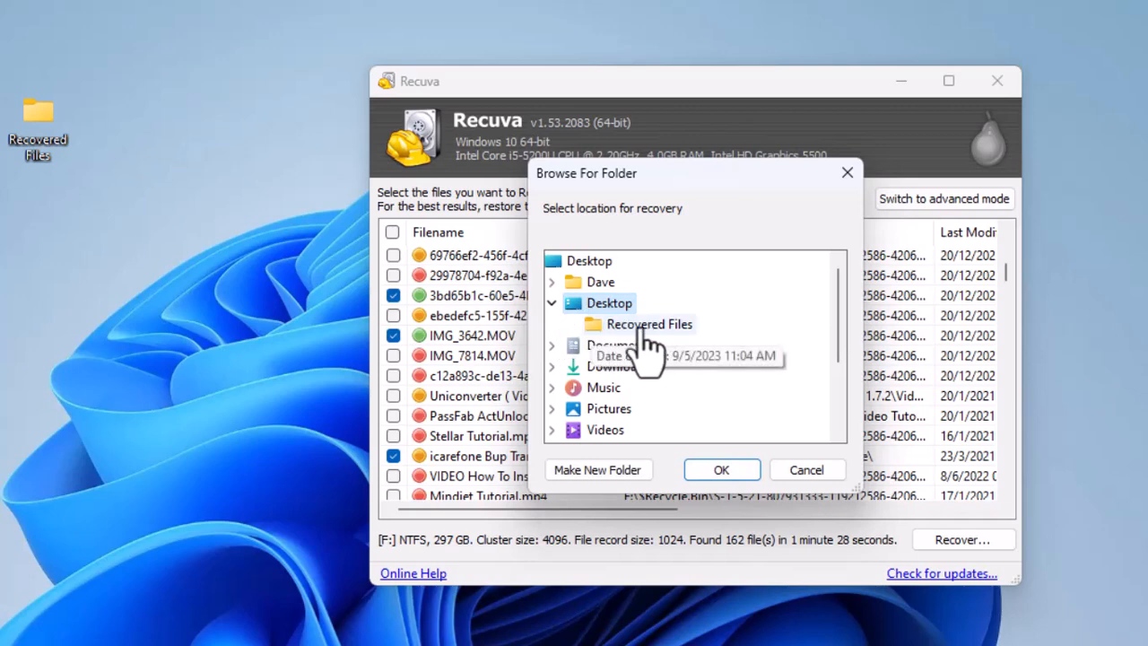
{"action": "left_click", "coordinate": [630, 325]}
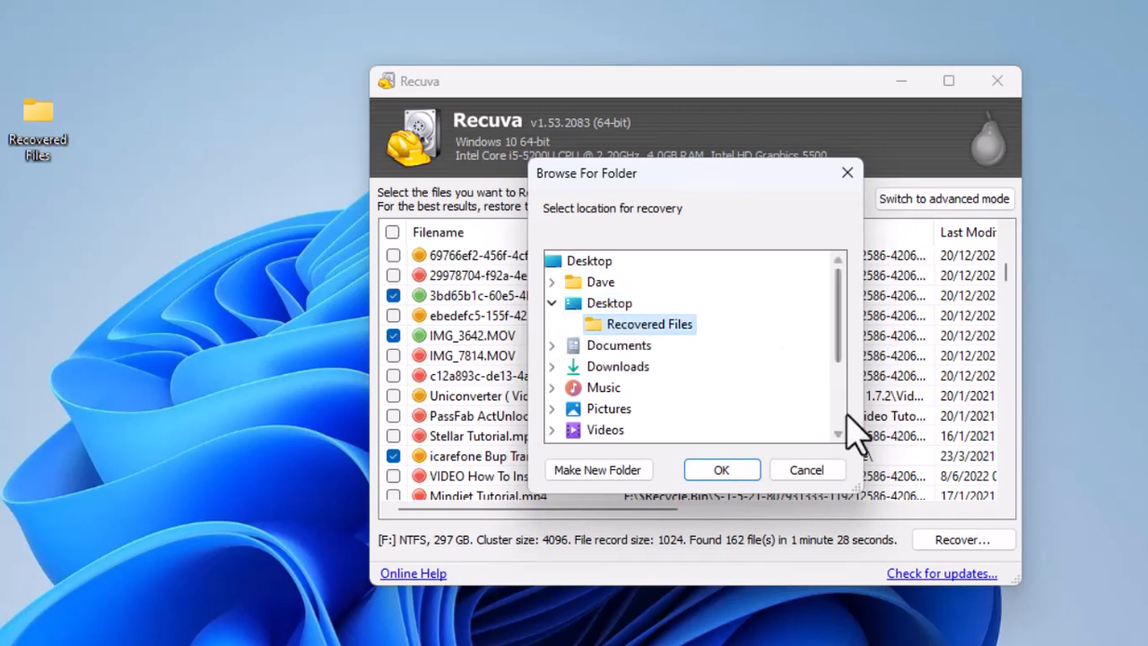
{"action": "left_click", "coordinate": [736, 469]}
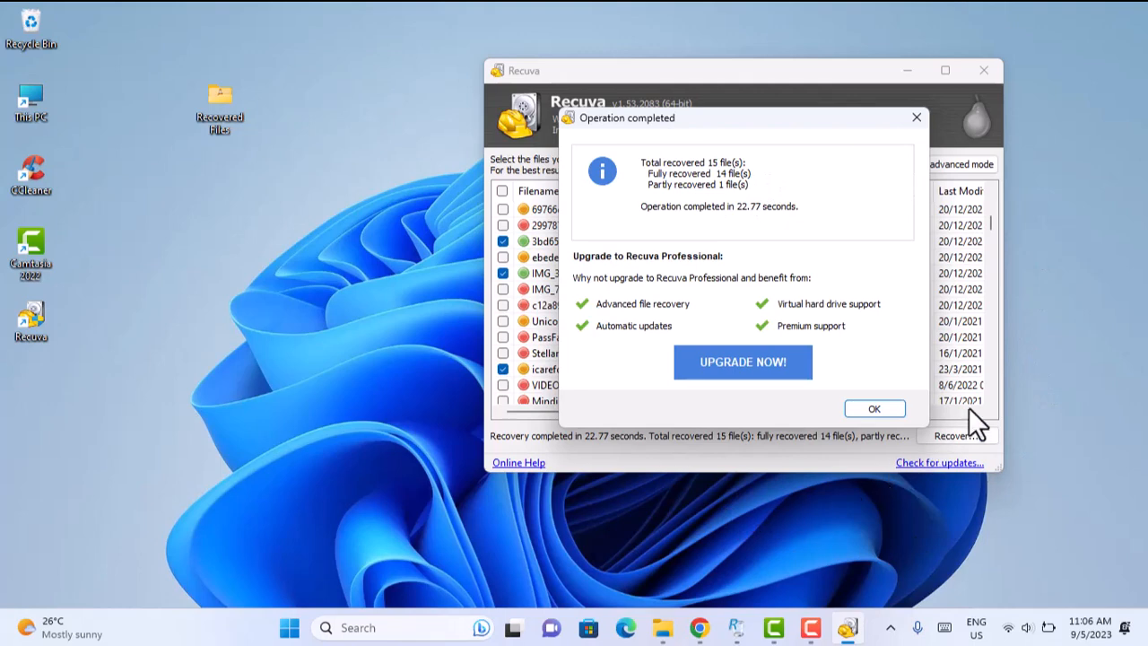
{"action": "left_click", "coordinate": [871, 409]}
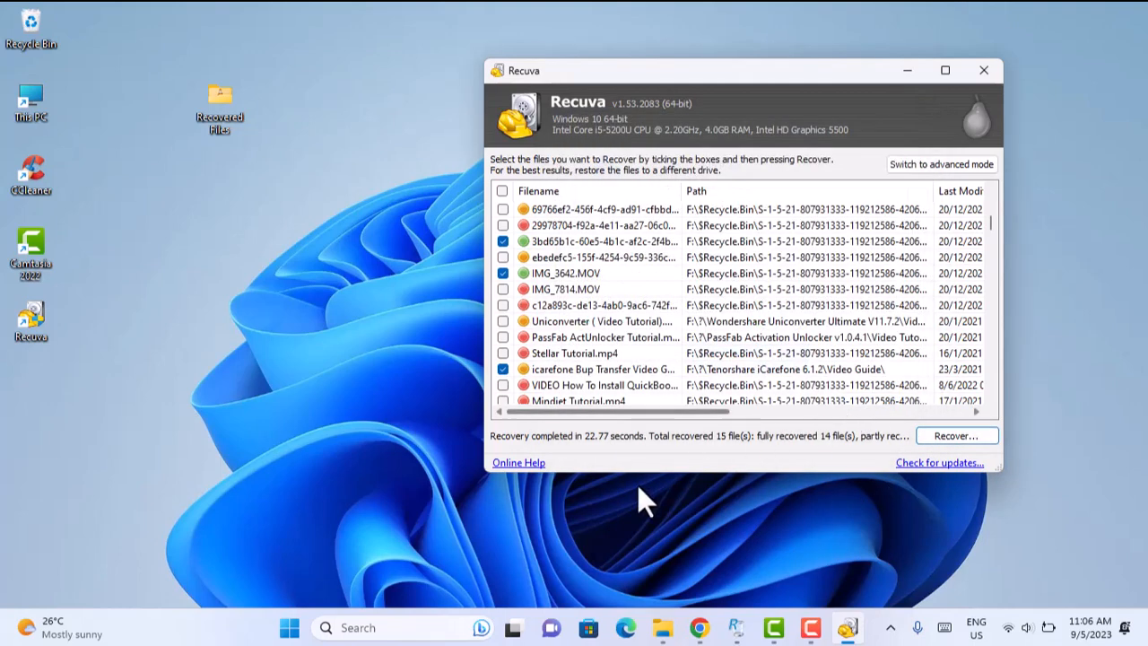
- Check the recovered videos in the desktop's Recovered Files folder, and close both the folder and Recuva
{"action": "left_click", "coordinate": [219, 96]}
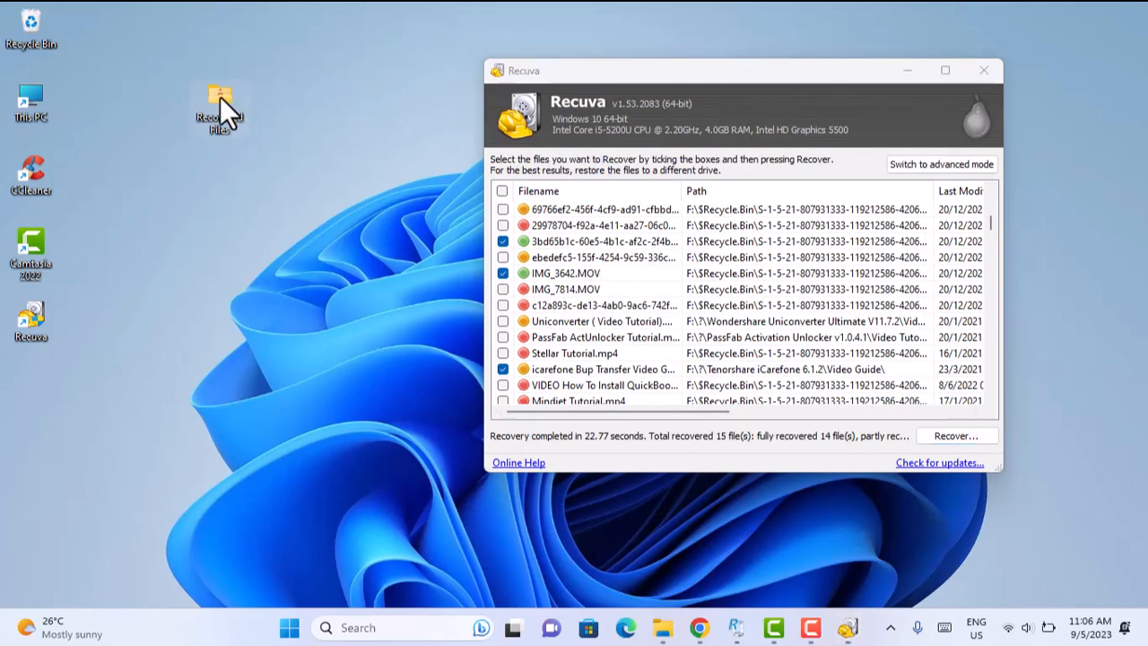
{"action": "double_click", "coordinate": [220, 96]}
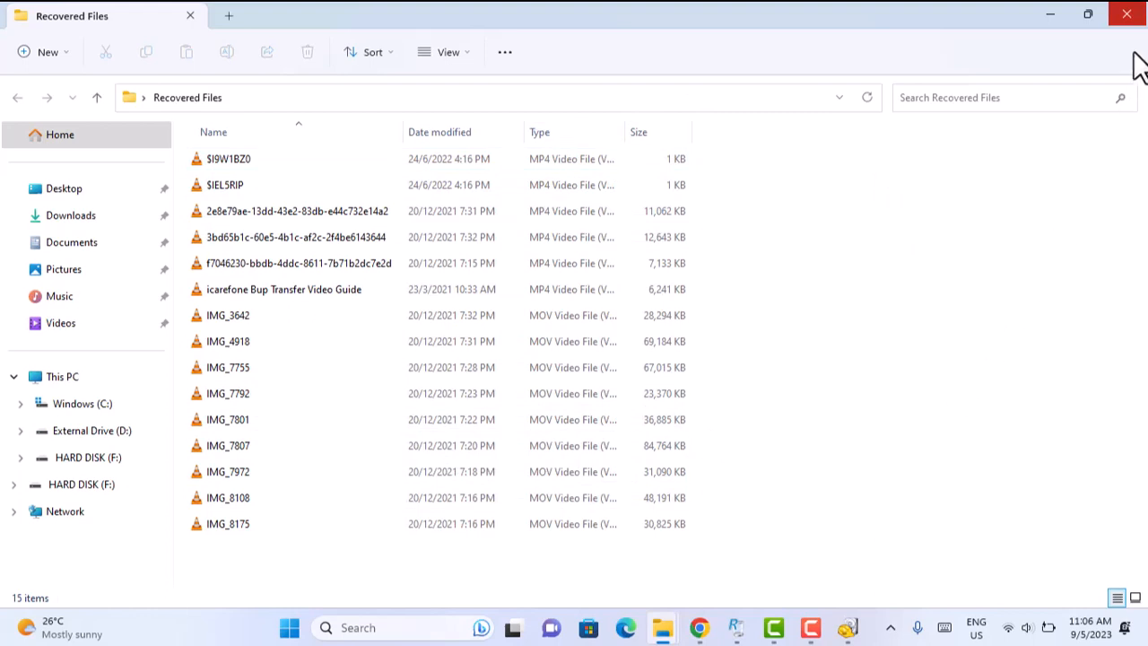
{"action": "left_click", "coordinate": [1128, 20]}
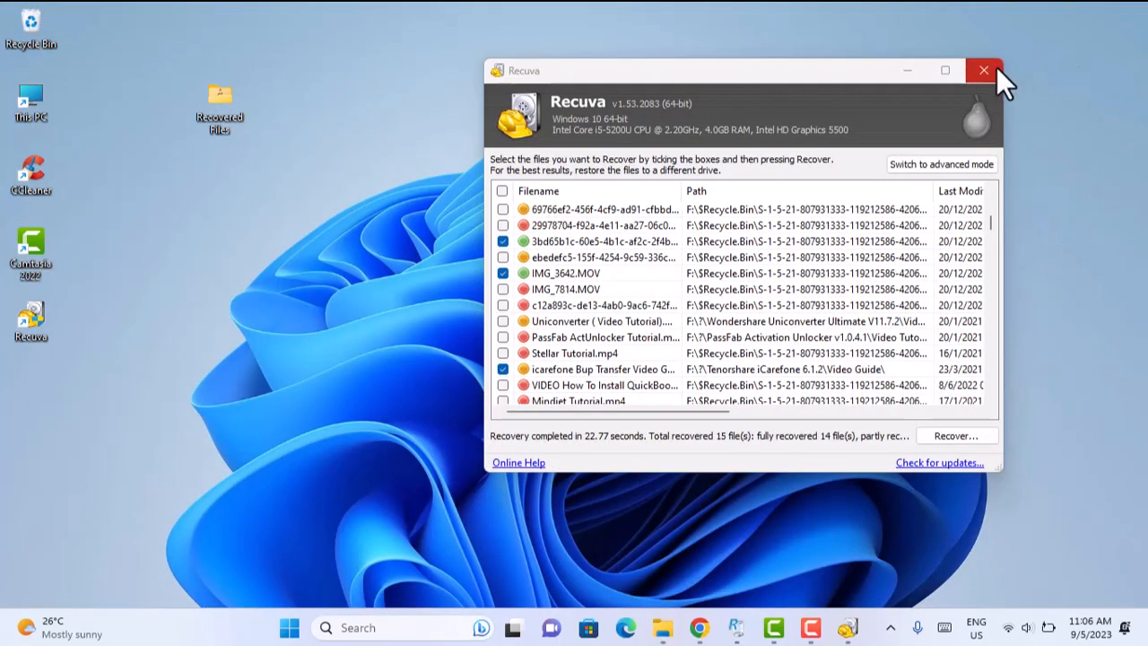
{"action": "left_click", "coordinate": [993, 70]}
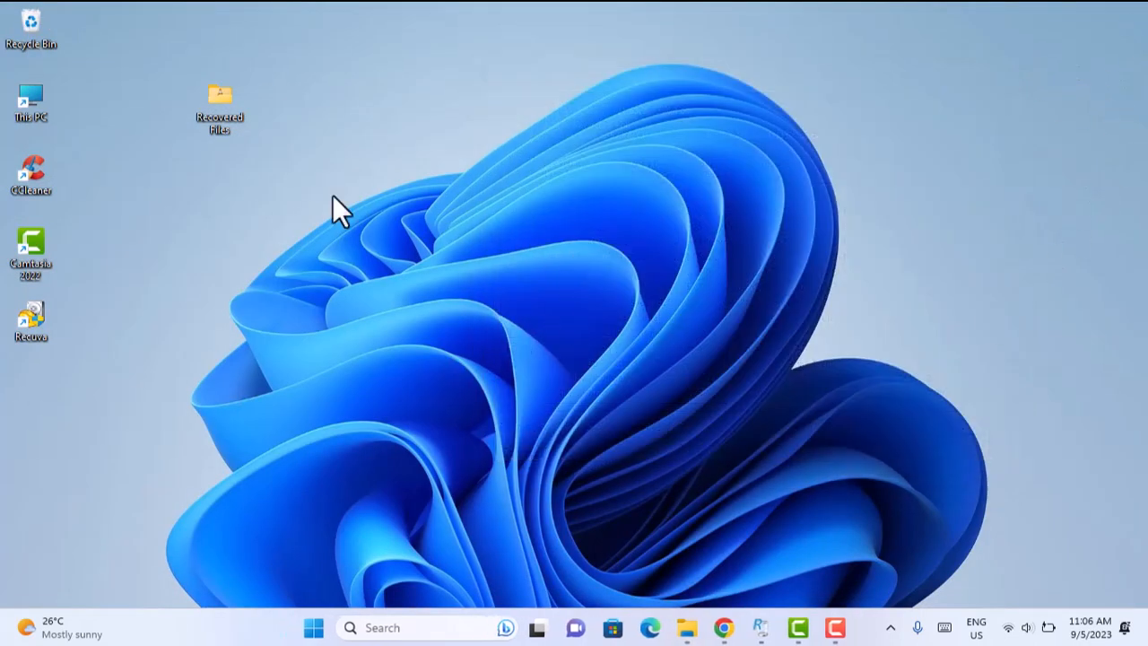
- Move the Recuva shortcut below the Recovered Files folder, and open the Recuva wizard, setting it not to show on startup
{"action": "left_click_drag", "start_coordinate": [192, 241], "coordinate": [240, 256]}
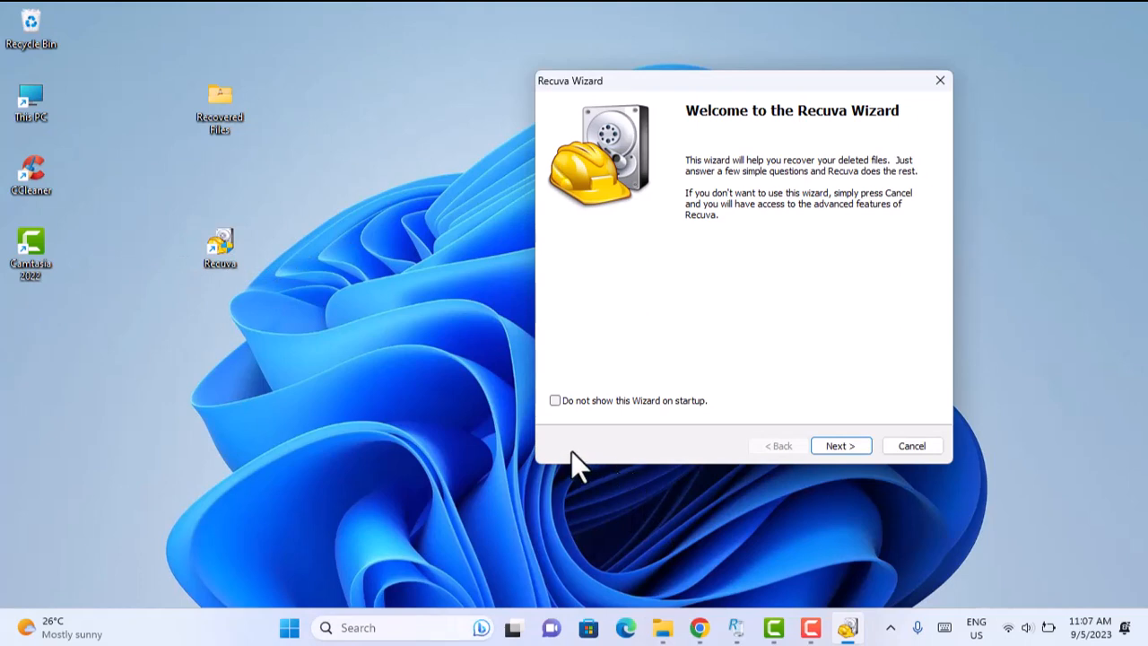
{"action": "left_click", "coordinate": [554, 399]}
{"action": "left_click", "coordinate": [836, 440]}
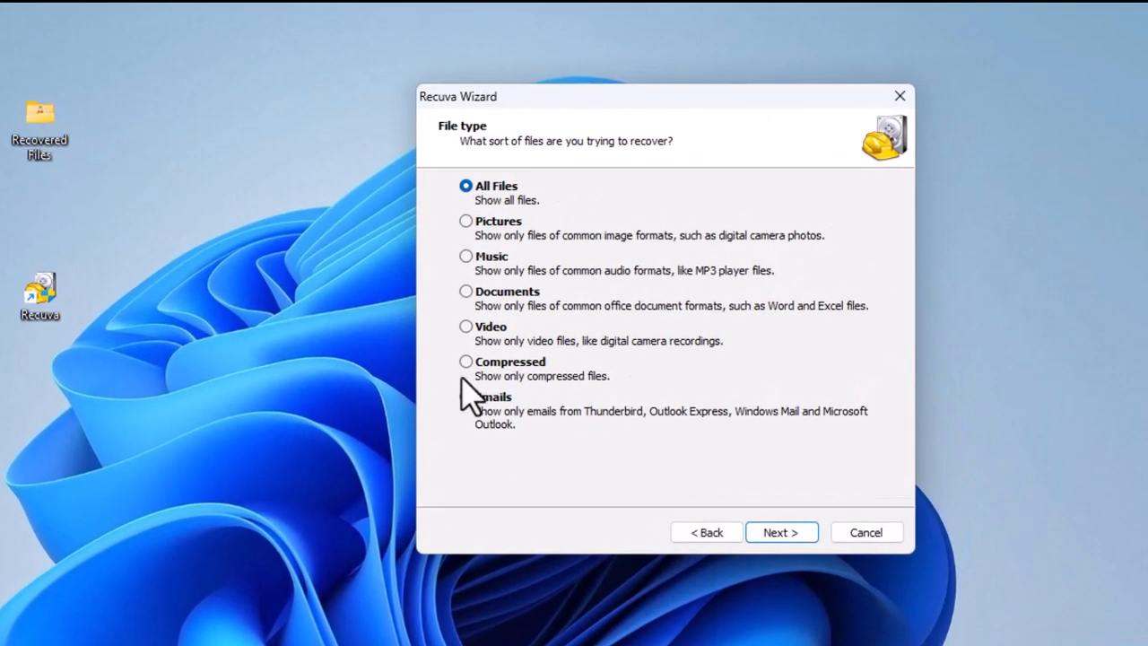
- Set the wizard to search for Video files in a specific location, the HARD DISK (F:) drive
{"action": "left_click", "coordinate": [466, 327]}
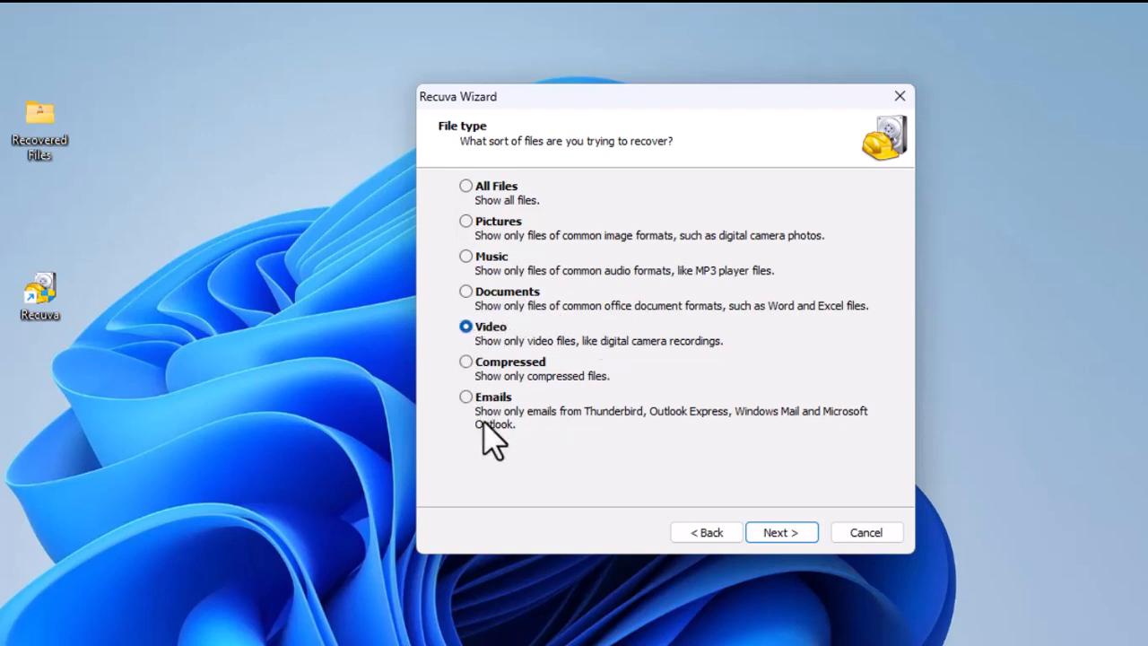
{"action": "left_click", "coordinate": [780, 533]}
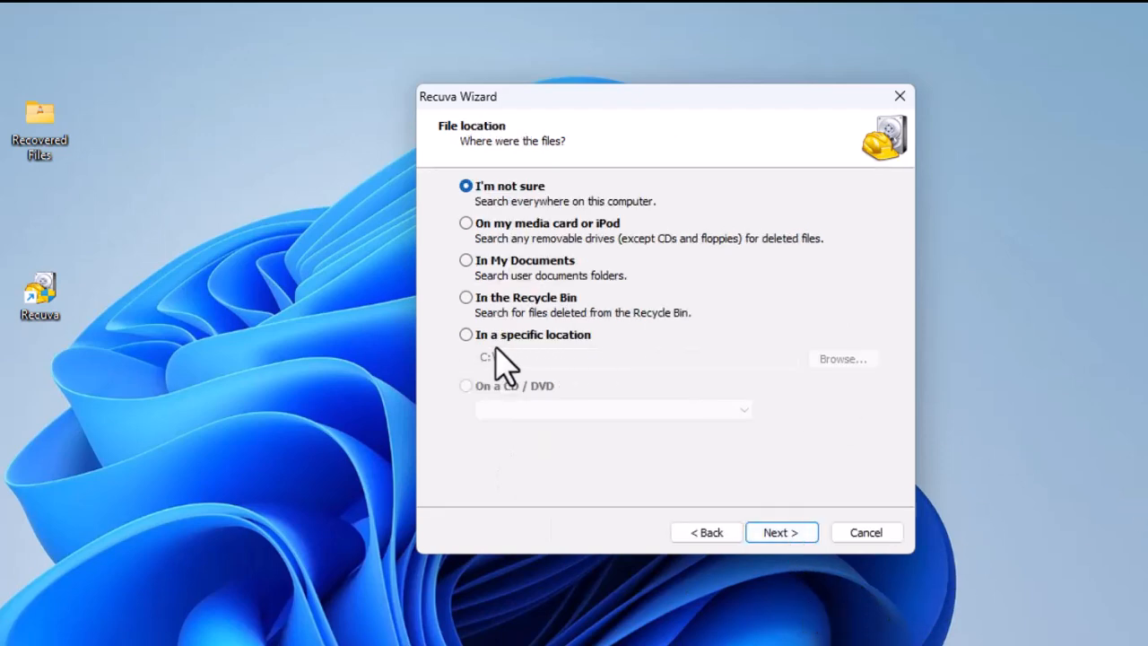
{"action": "left_click", "coordinate": [465, 335]}
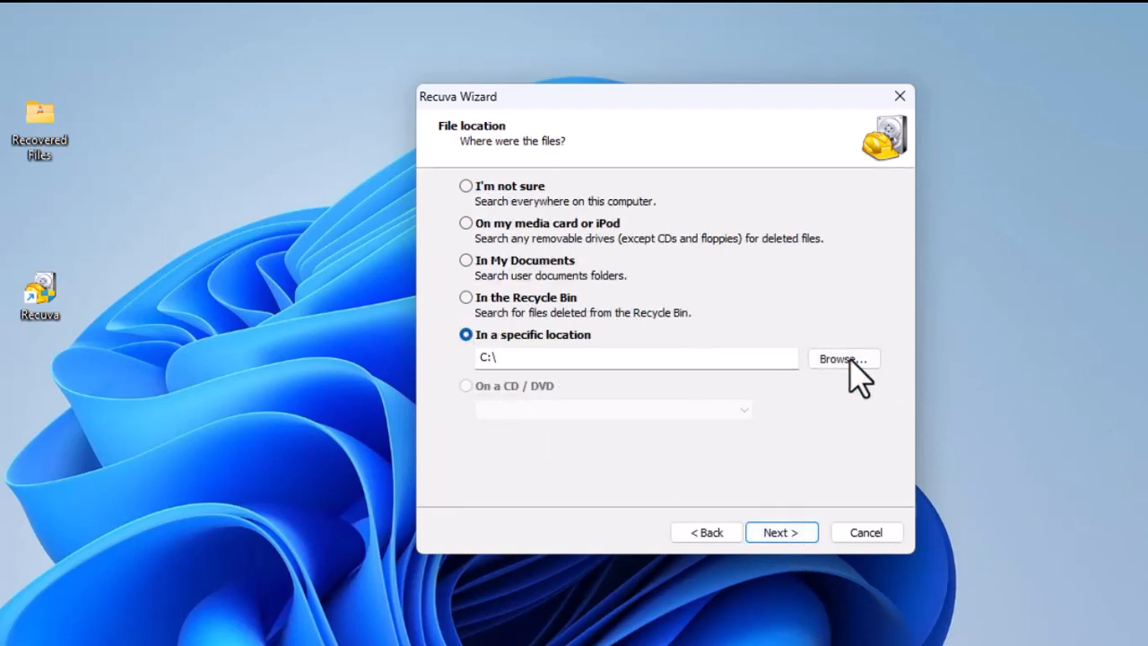
{"action": "left_click", "coordinate": [839, 359]}
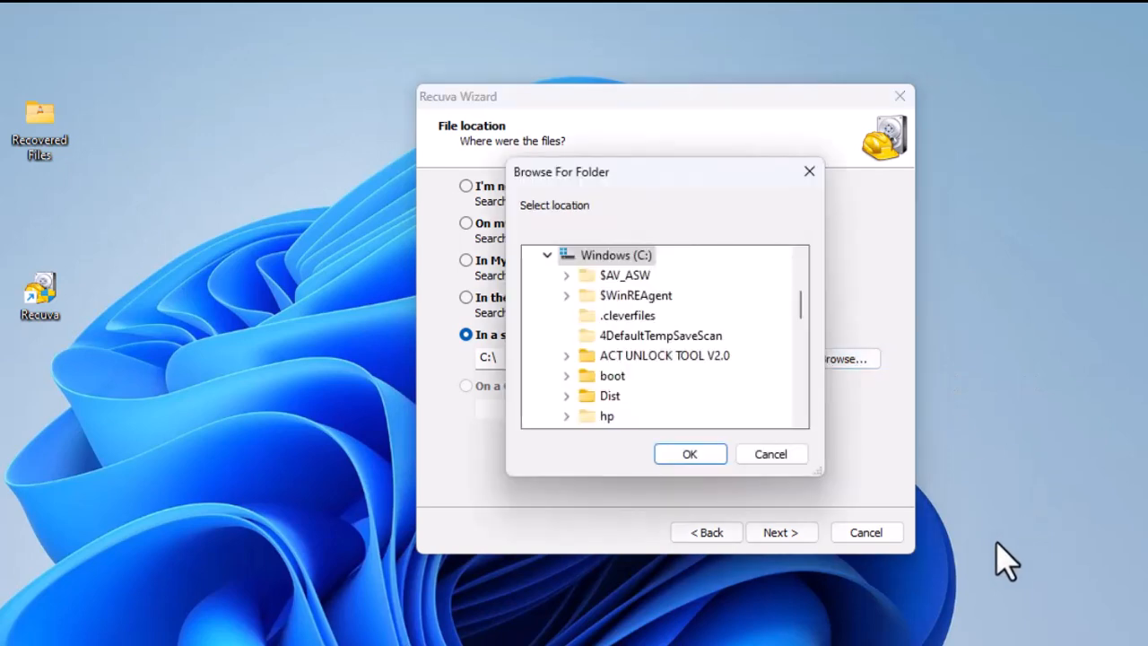
{"action": "left_click", "coordinate": [548, 256]}
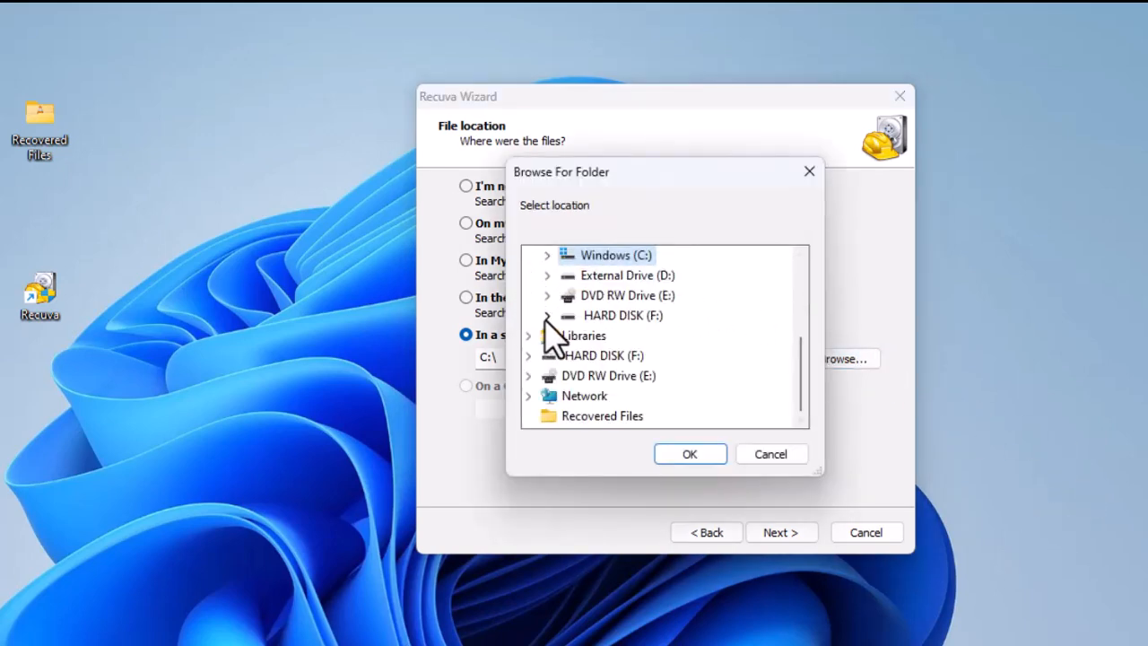
{"action": "double_click", "coordinate": [606, 316]}
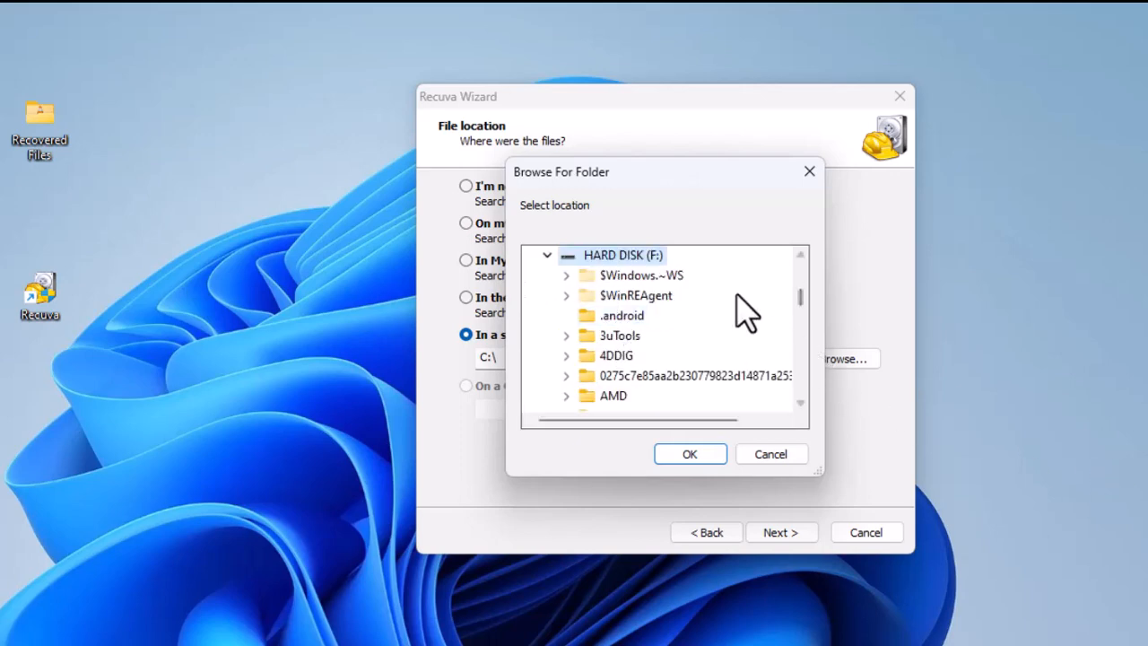
{"action": "scroll", "coordinate": [751, 331], "scroll_direction": "up", "scroll_amount": 1}
{"action": "scroll", "coordinate": [752, 332], "scroll_direction": "up", "scroll_amount": 2}
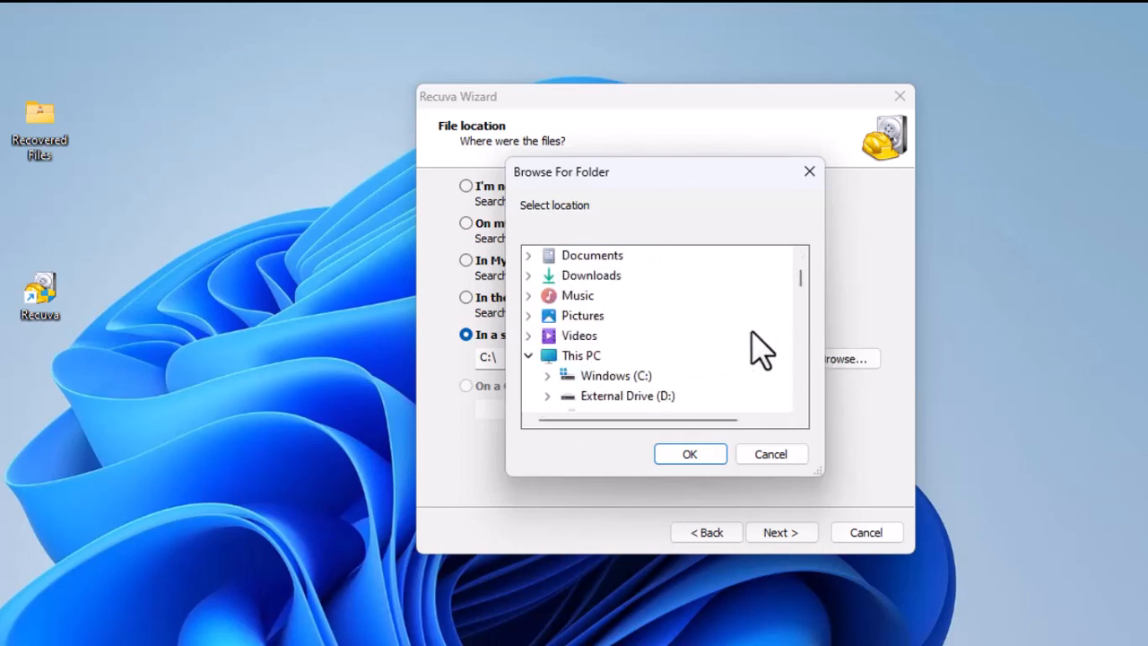
{"action": "scroll", "coordinate": [752, 332], "scroll_direction": "down", "scroll_amount": 1}
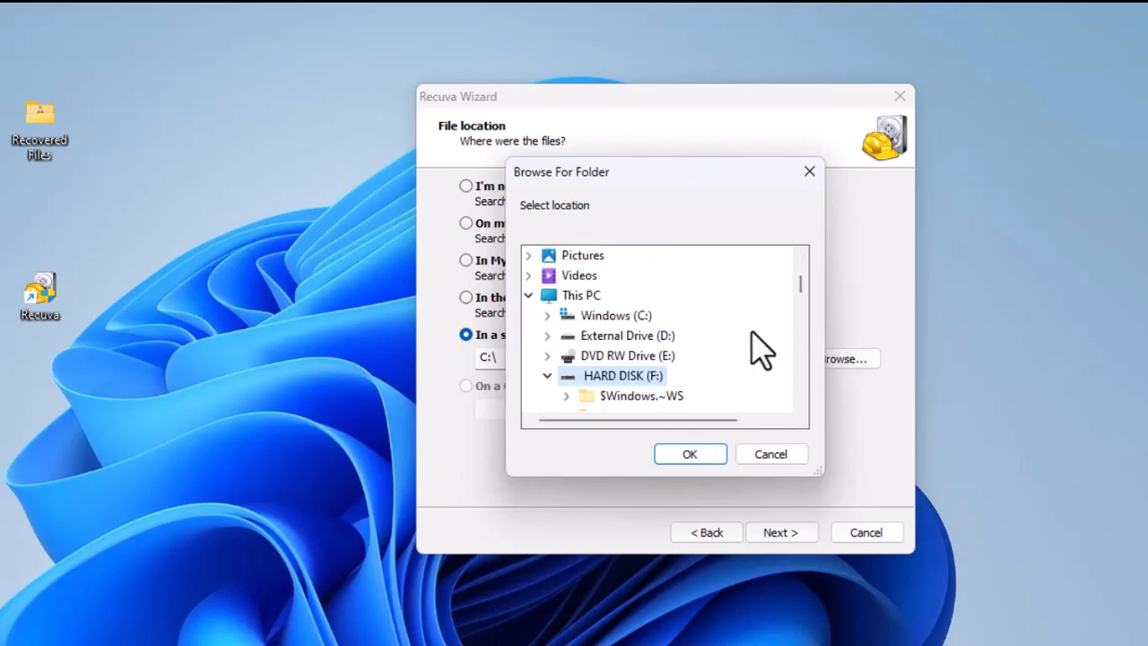
{"action": "left_click", "coordinate": [690, 454]}
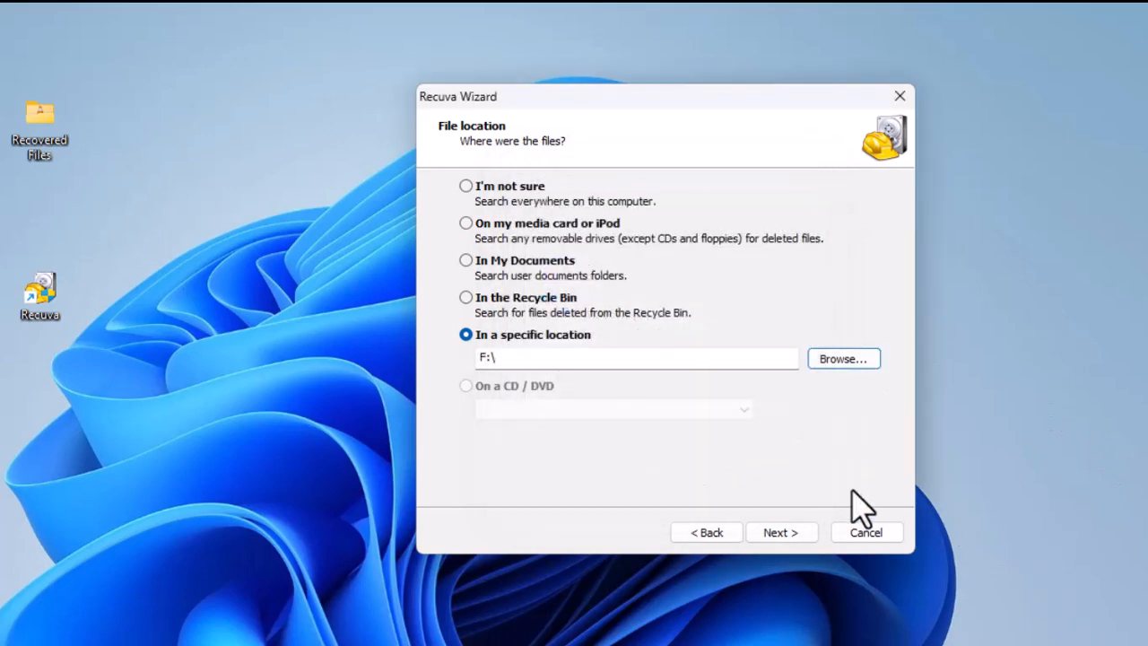
{"action": "left_click", "coordinate": [780, 535]}
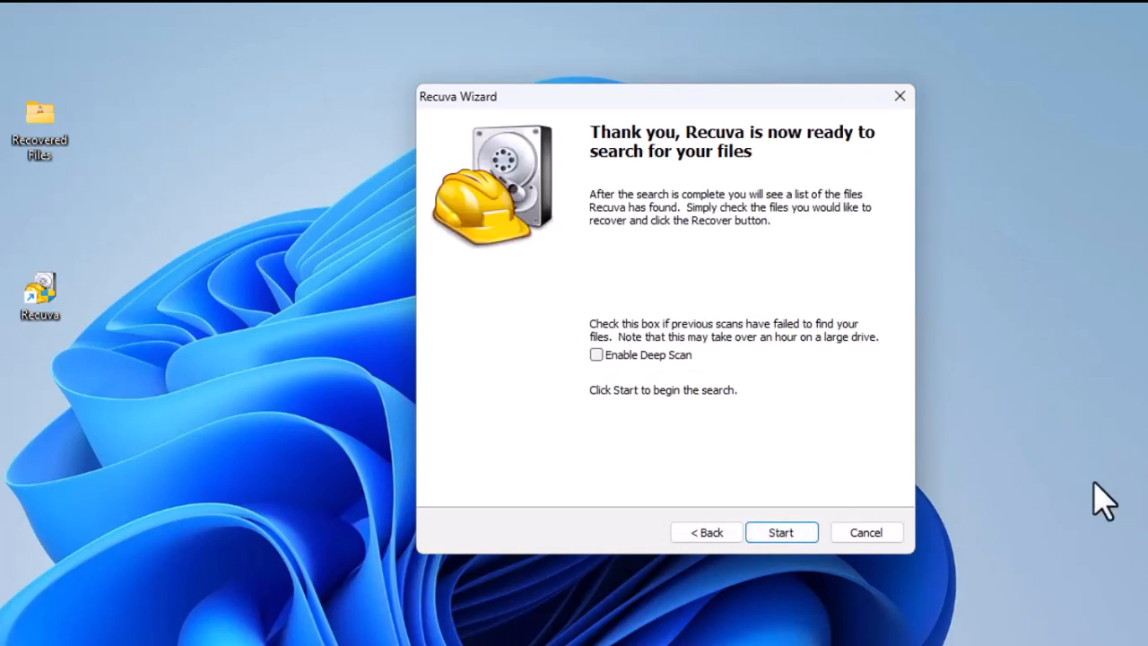
- Enable Deep Scan and start the search for deleted files
{"action": "left_click", "coordinate": [597, 355]}
{"action": "left_click", "coordinate": [772, 538]}
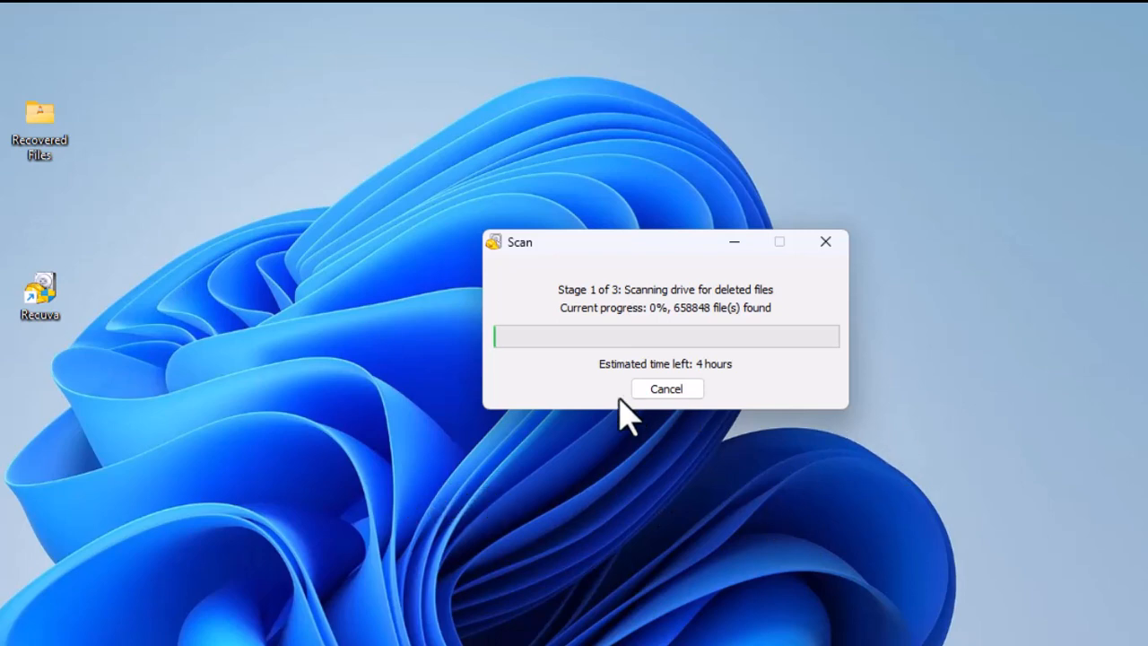
- Cancel the running drive scan and minimize the Recuva window
{"action": "left_click", "coordinate": [678, 387]}
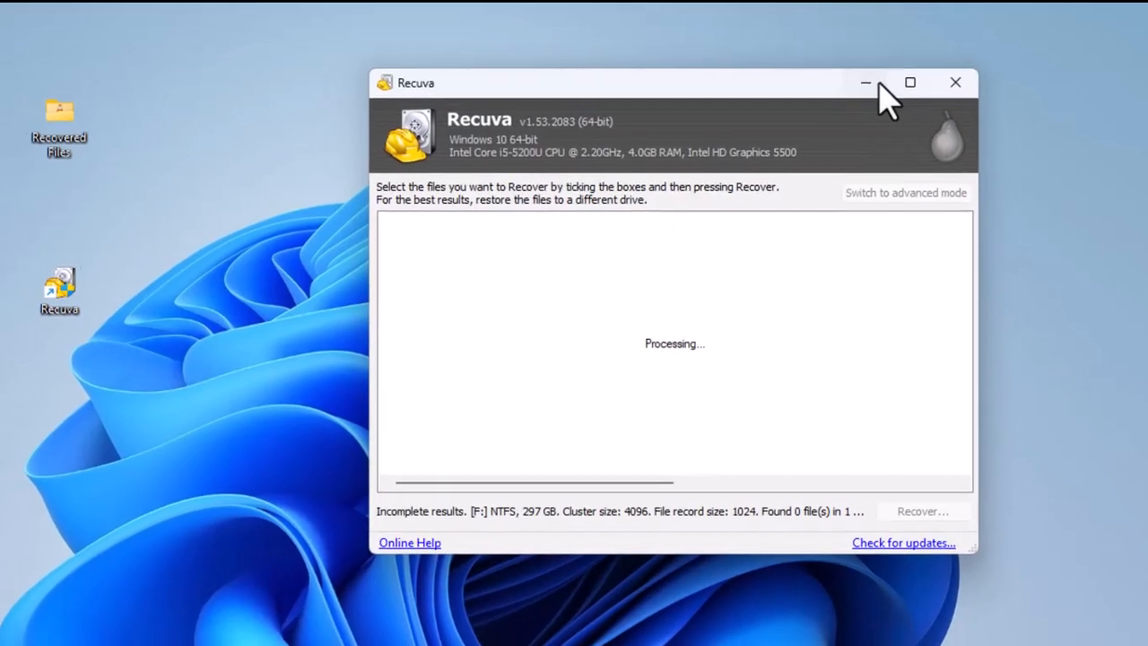
{"action": "left_click", "coordinate": [872, 82]}
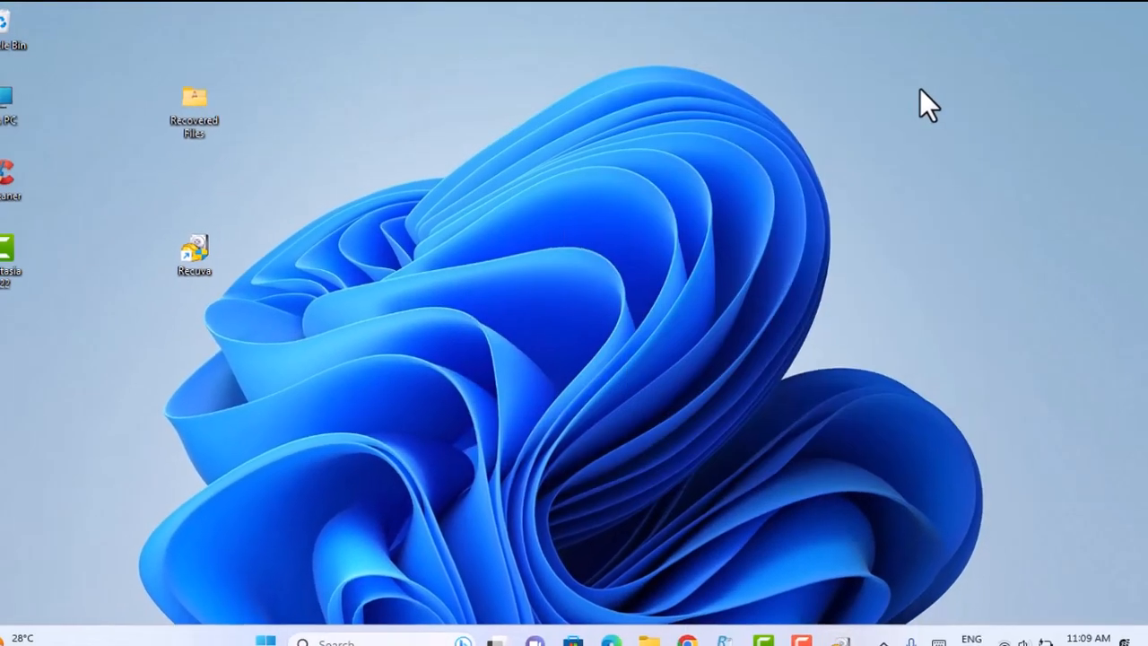